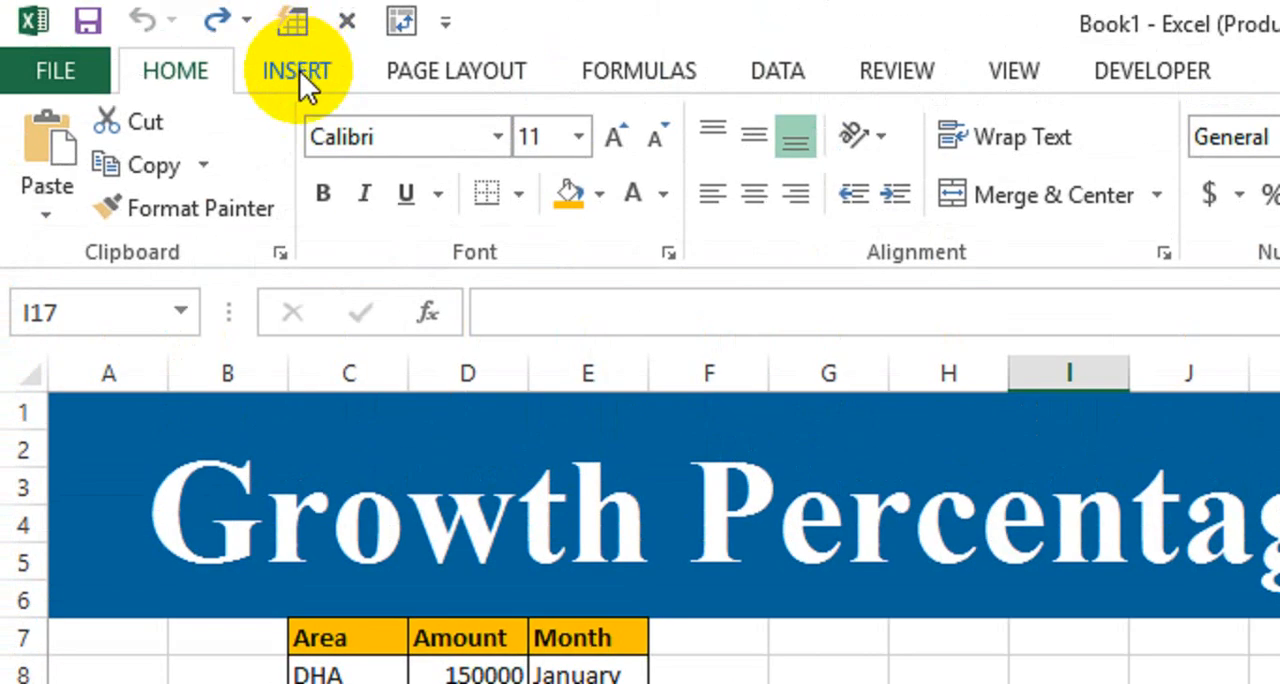
Start a new PivotTable with the Area, Amount and Month data in Sheet1!$C$7:$E$22 as its source range
click(299, 70)
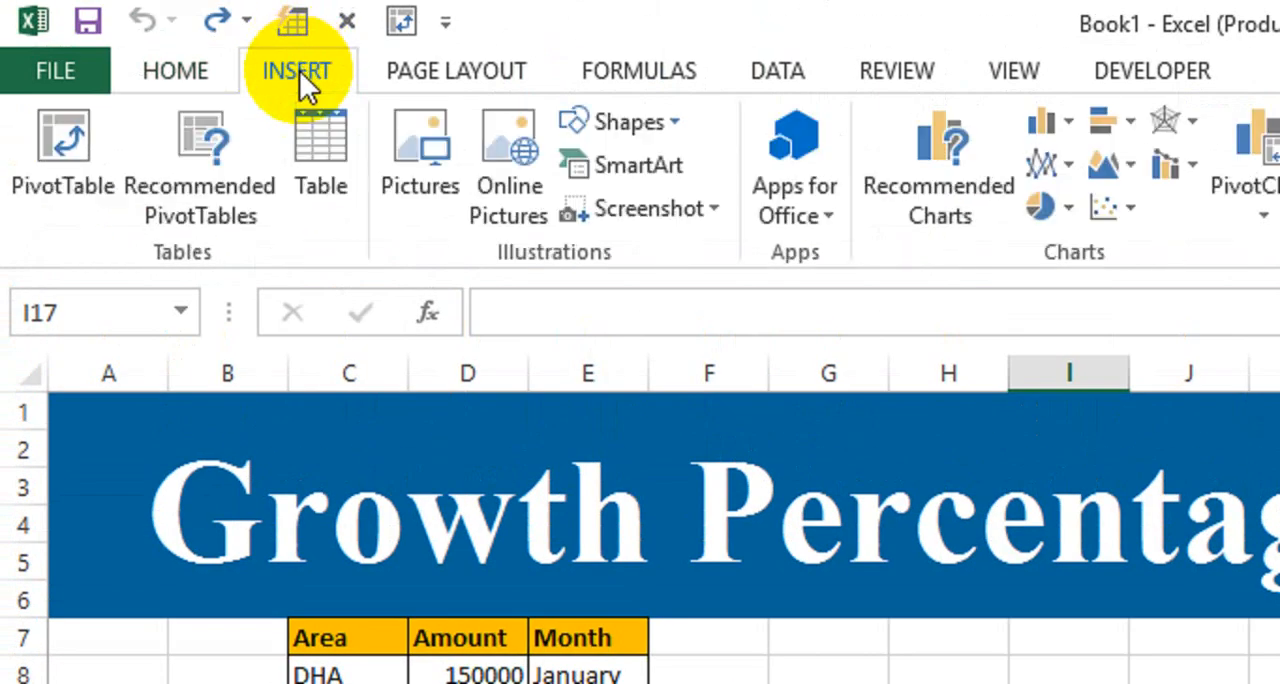
click(61, 181)
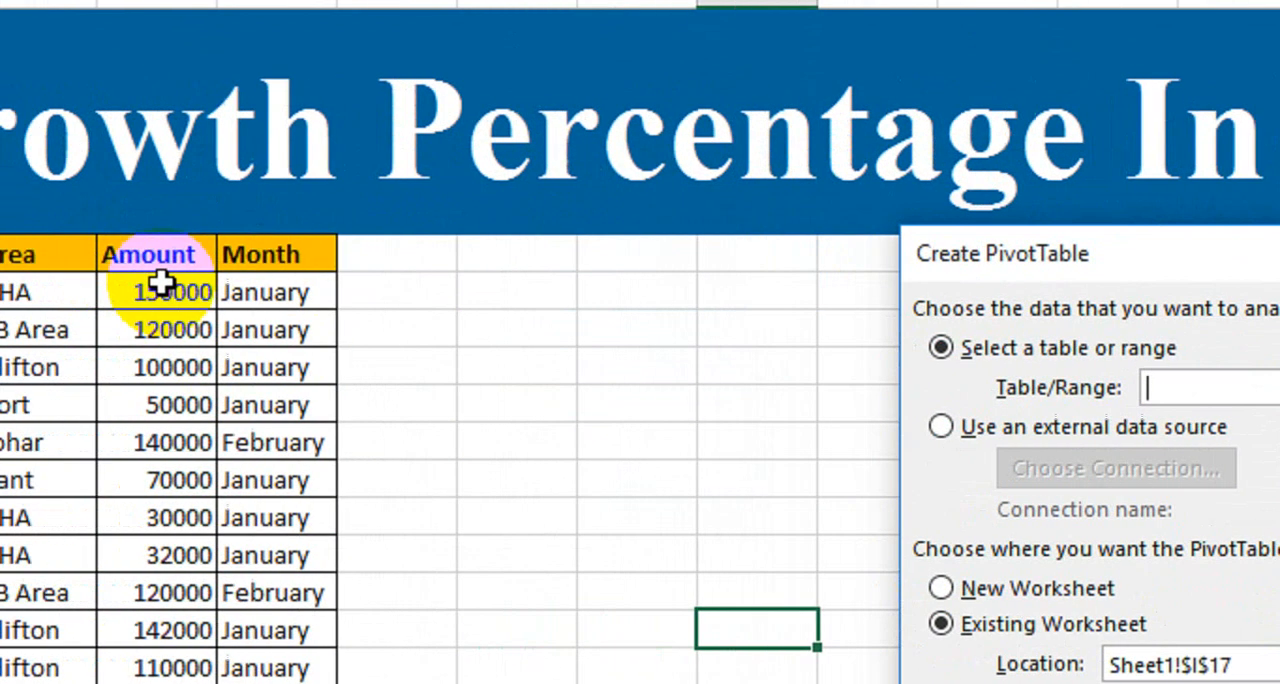
click(42, 250)
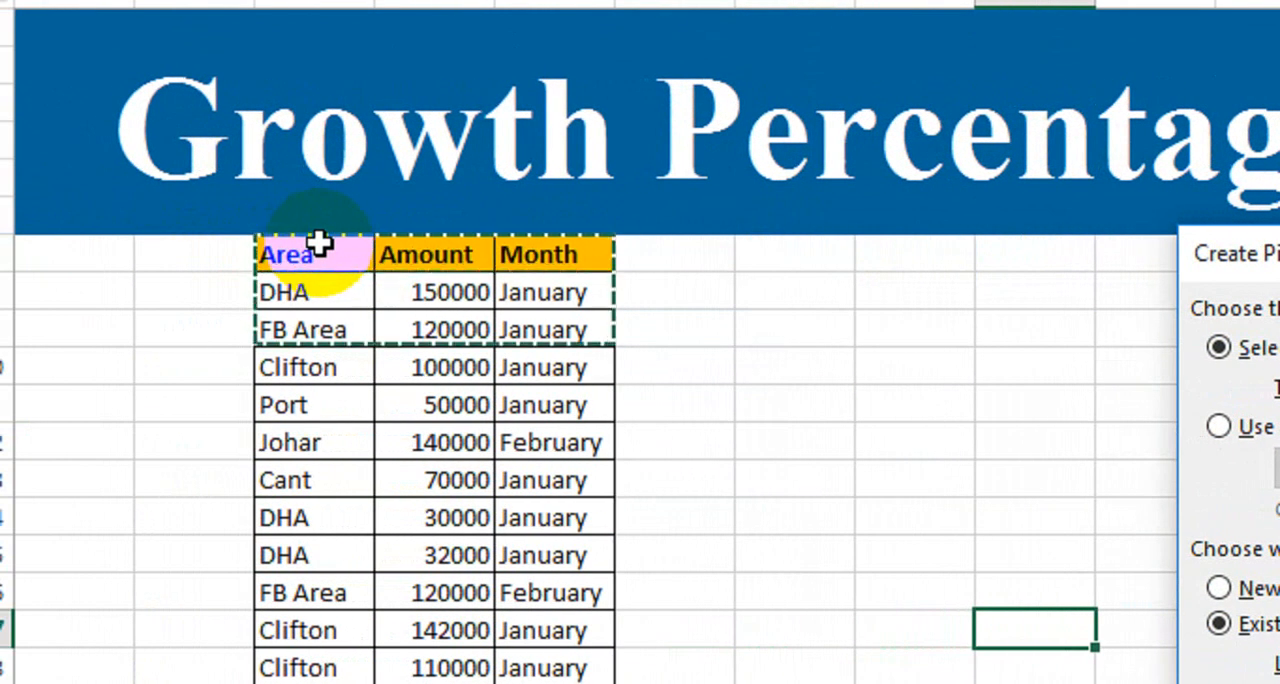
key(shift+Down)
key(shift+Down)
key(shift+Down)
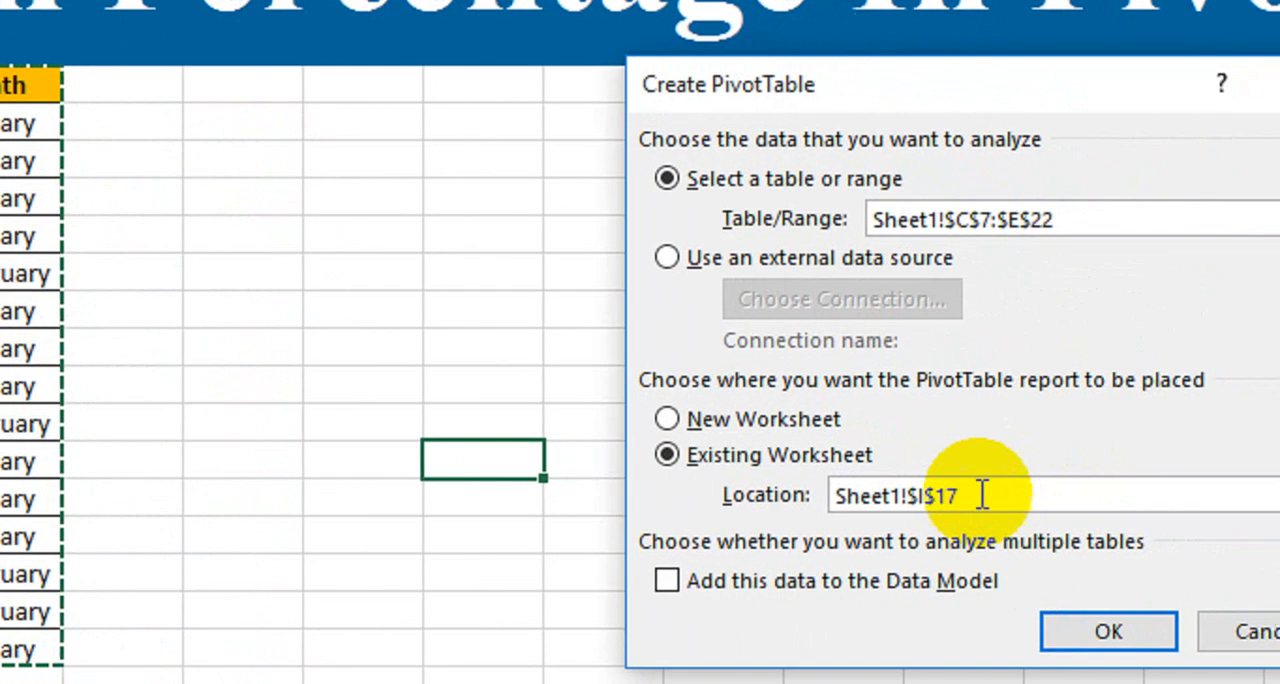
Place the PivotTable on the existing worksheet at Sheet1!$G$8 and create it
drag(1022, 512, 897, 524)
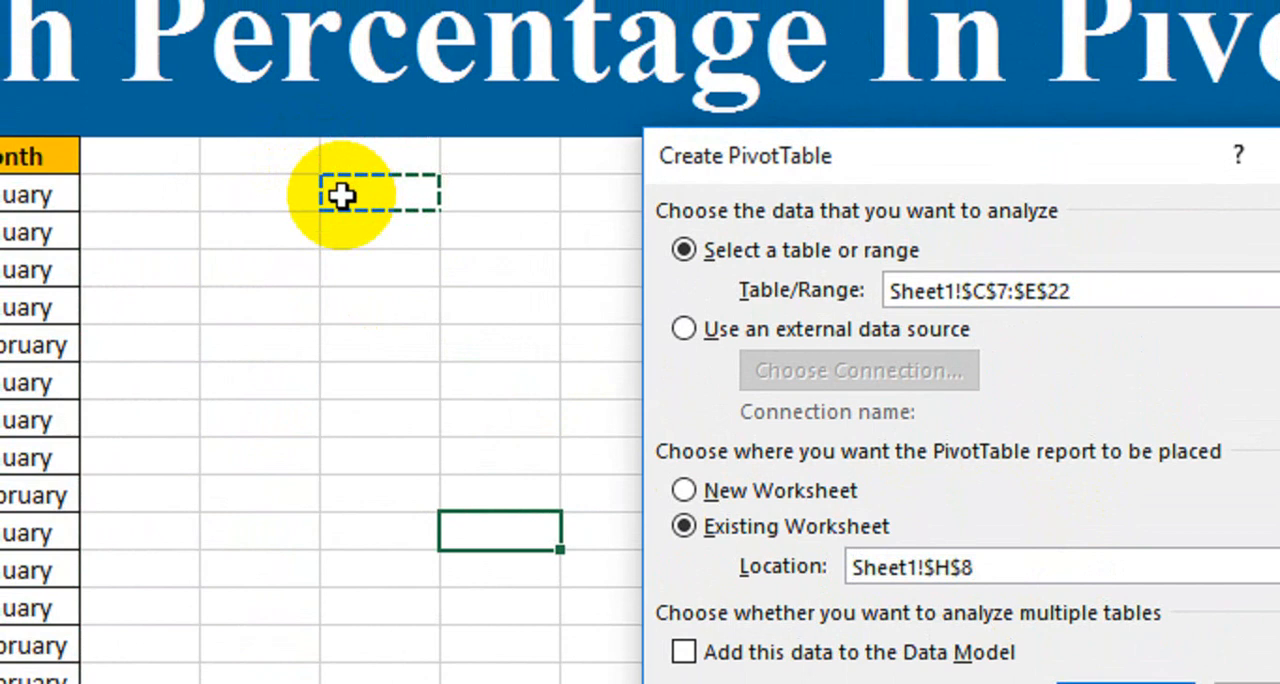
click(271, 190)
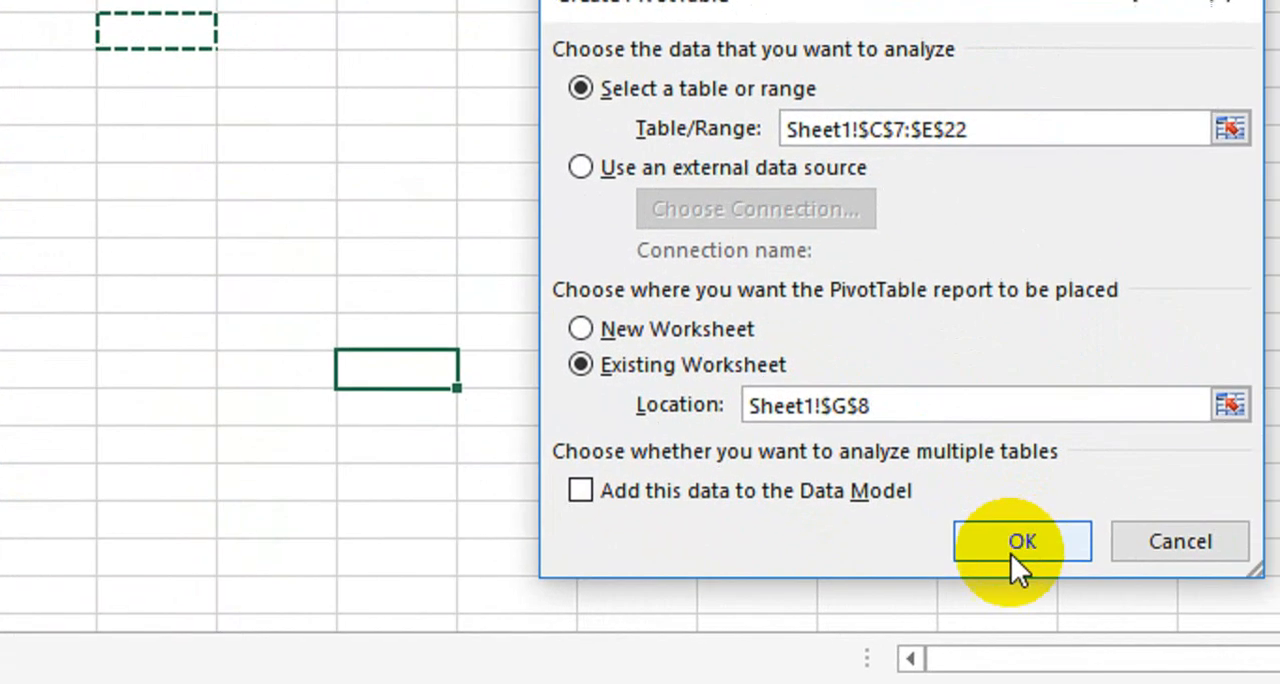
click(1011, 549)
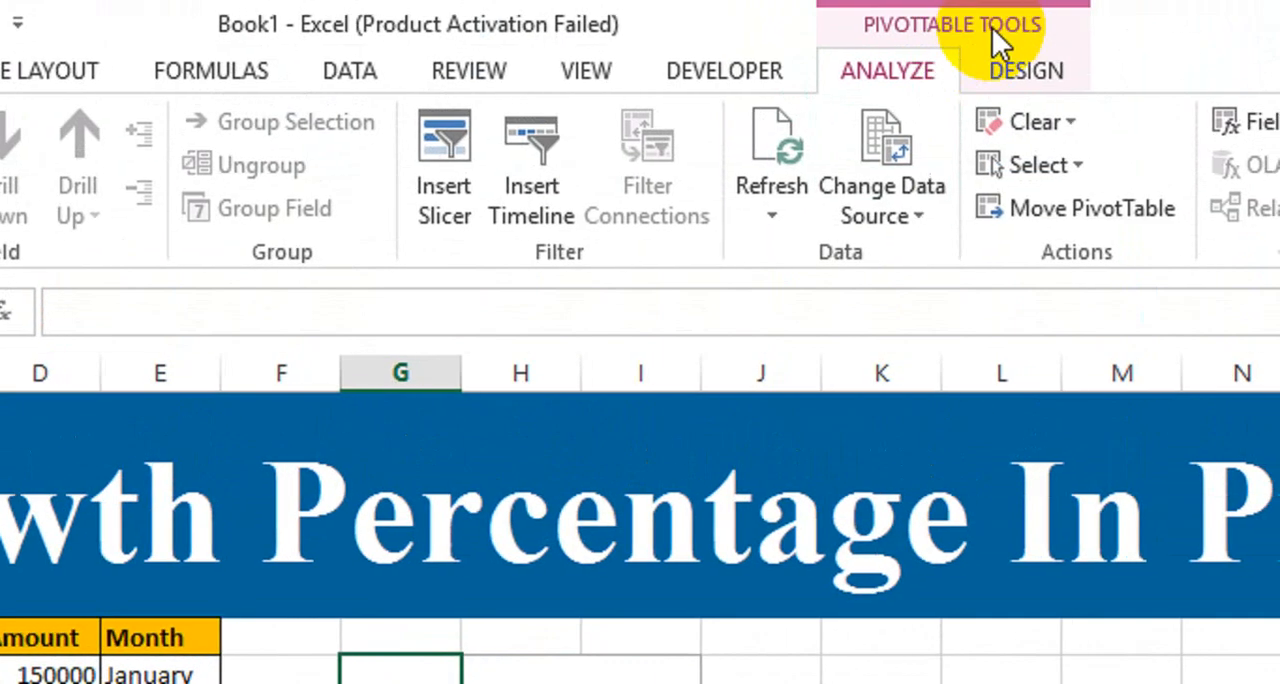
Move the empty PivotTable to Sheet1!$J$11 on the existing worksheet and undo the move
click(973, 86)
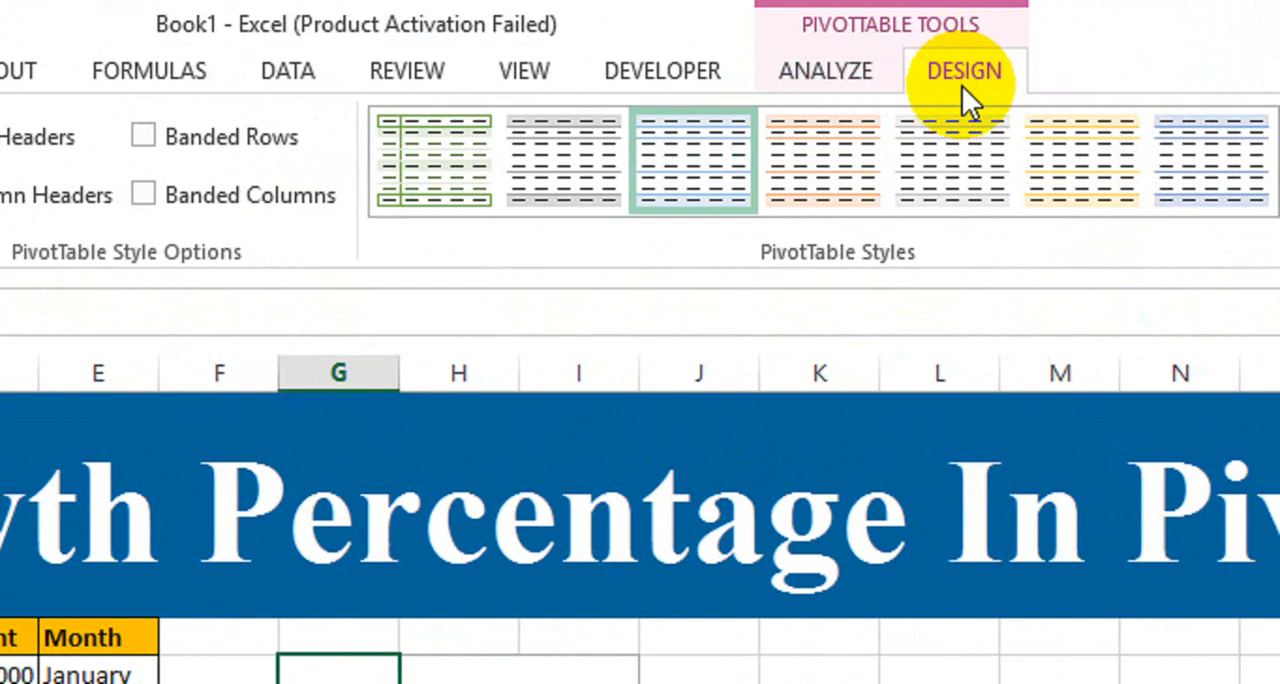
click(810, 82)
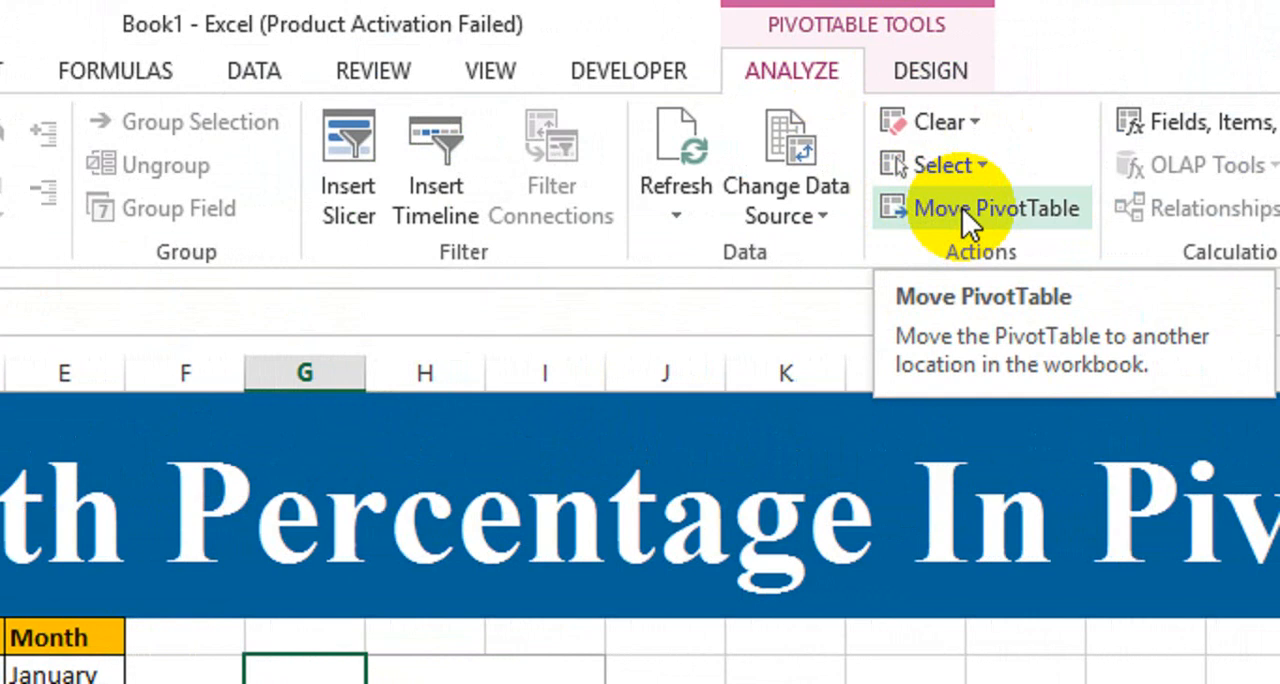
click(962, 208)
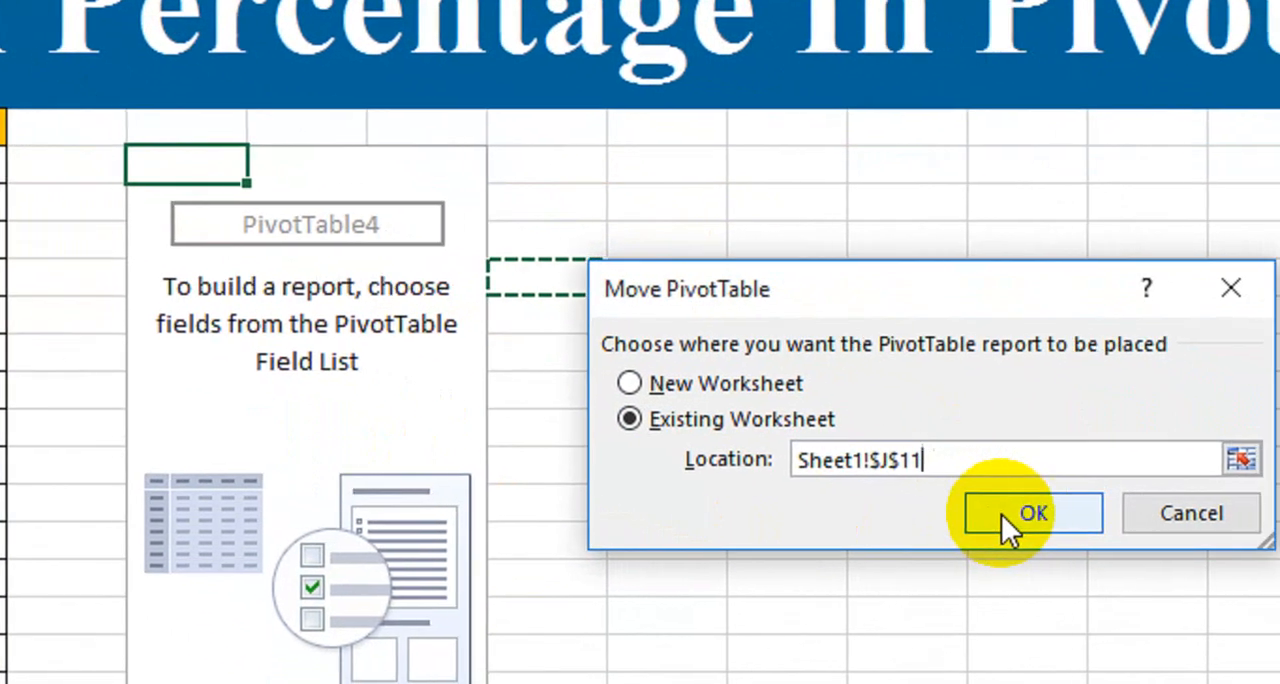
click(1001, 514)
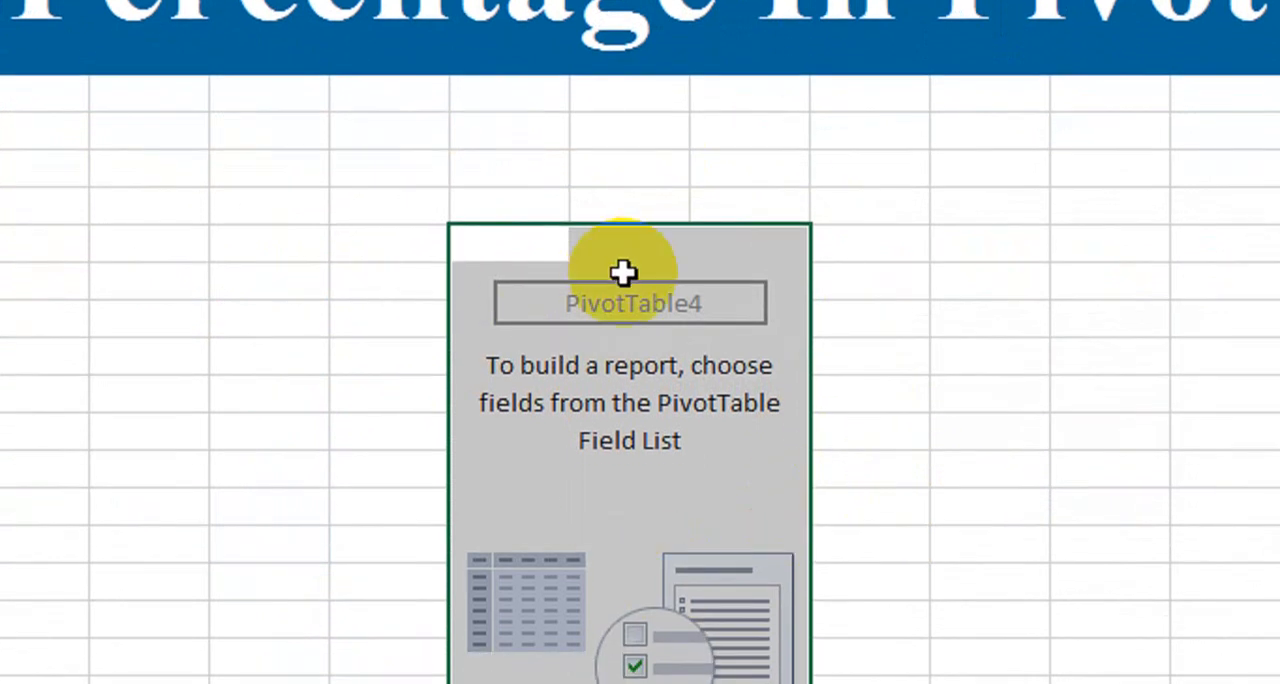
key(ctrl+z)
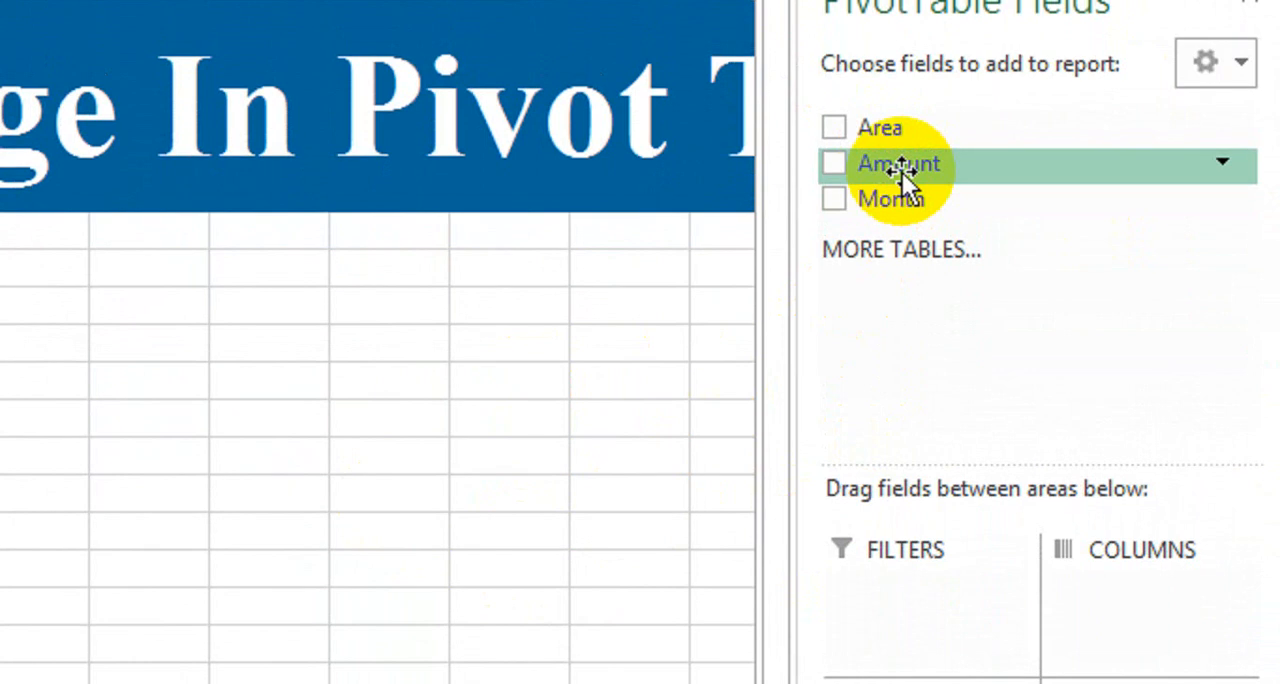
Lay out the PivotTable with Amount as summed values, Area as rows and Month as columns
drag(901, 170, 1120, 600)
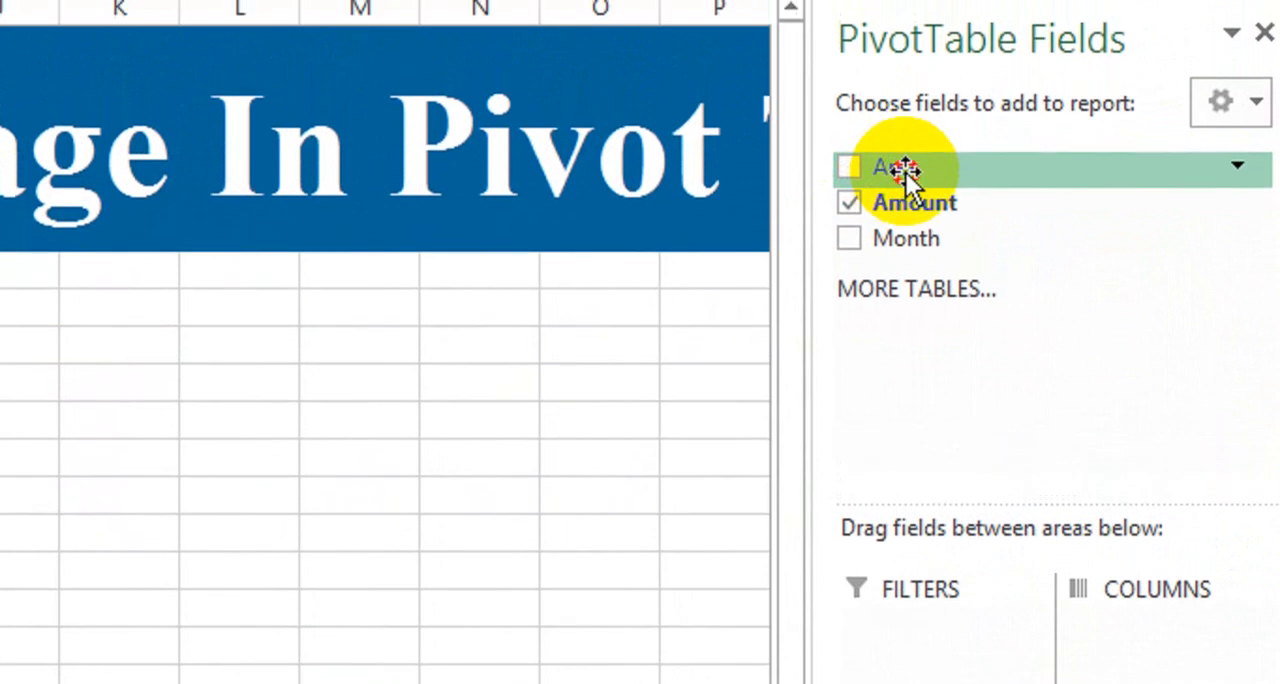
drag(905, 172, 894, 683)
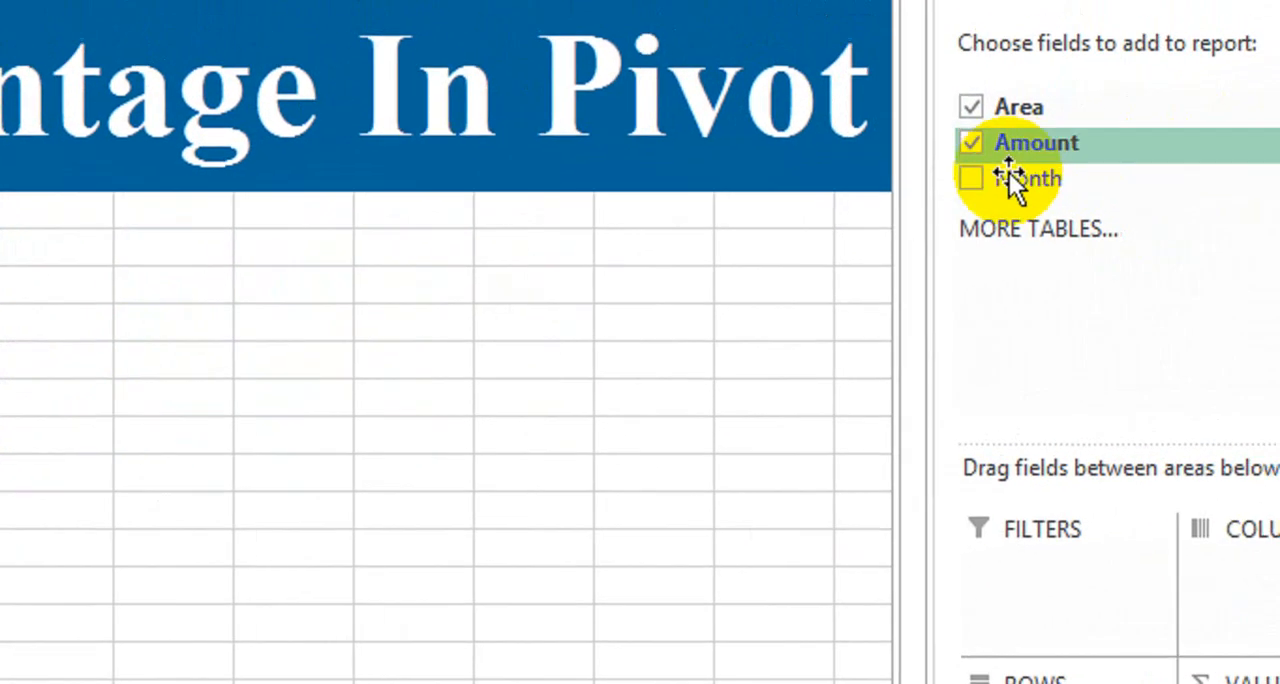
drag(1040, 182, 1262, 566)
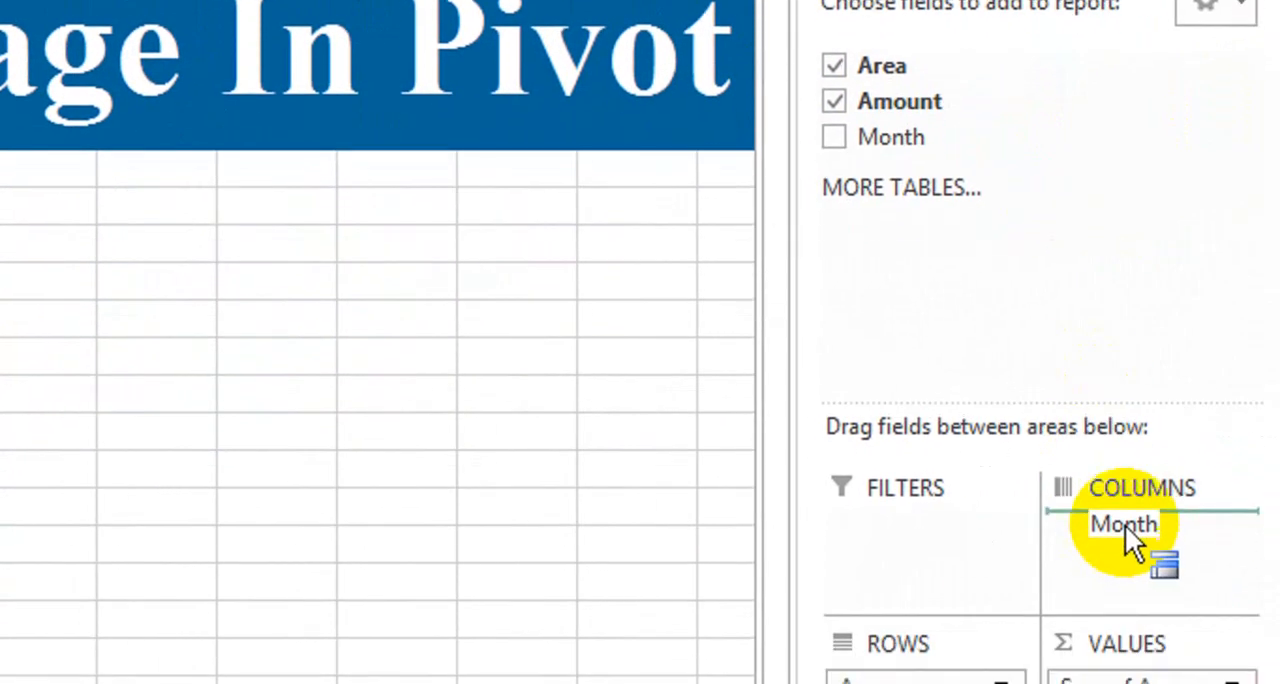
drag(1125, 537, 1126, 526)
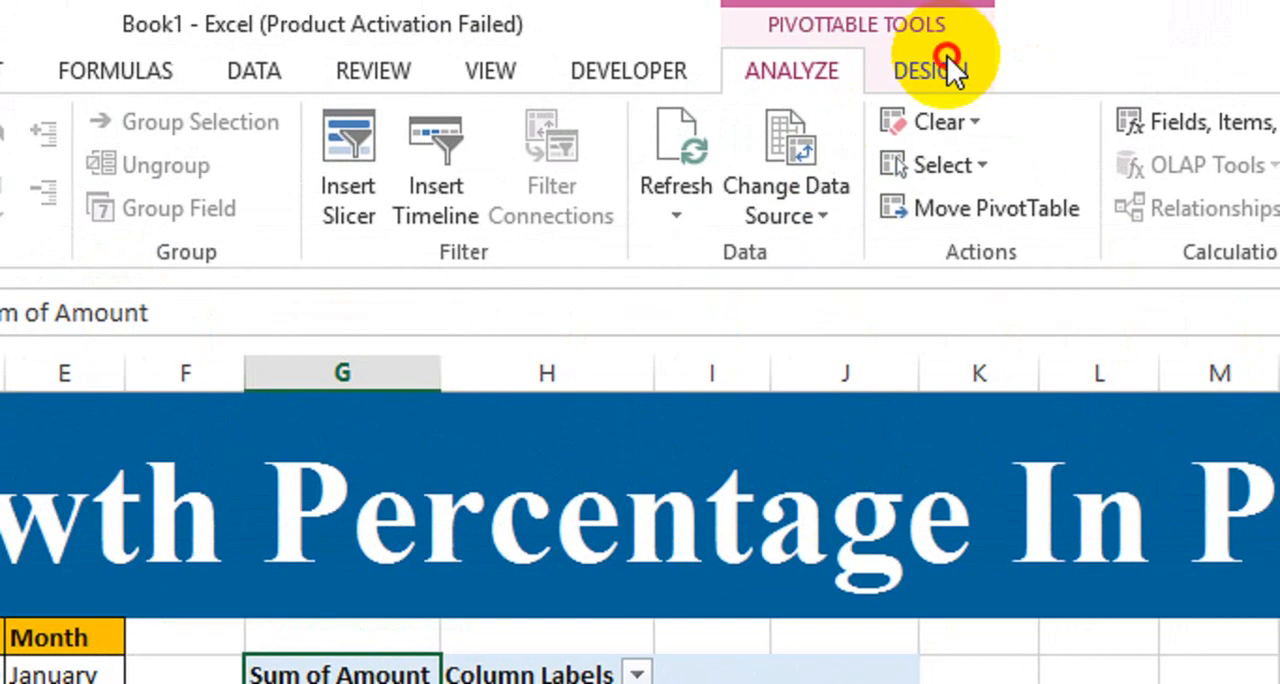
Set the PivotTable's grand totals to On for Columns Only
click(946, 58)
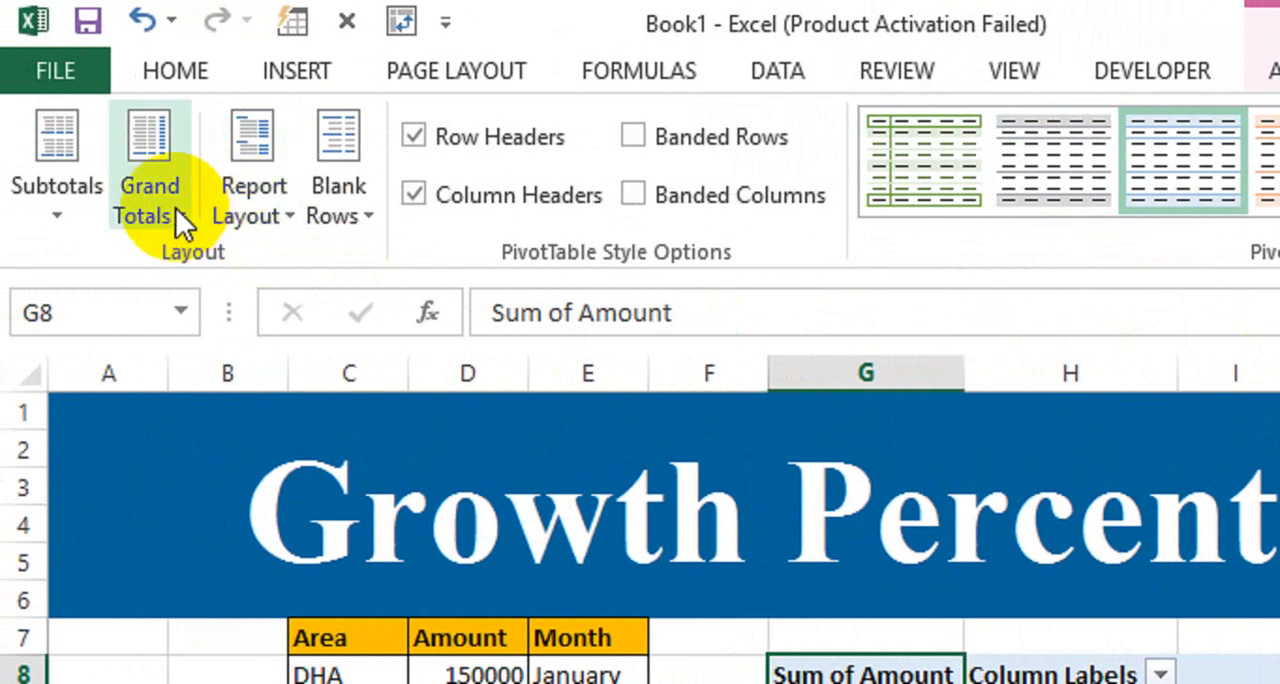
click(175, 207)
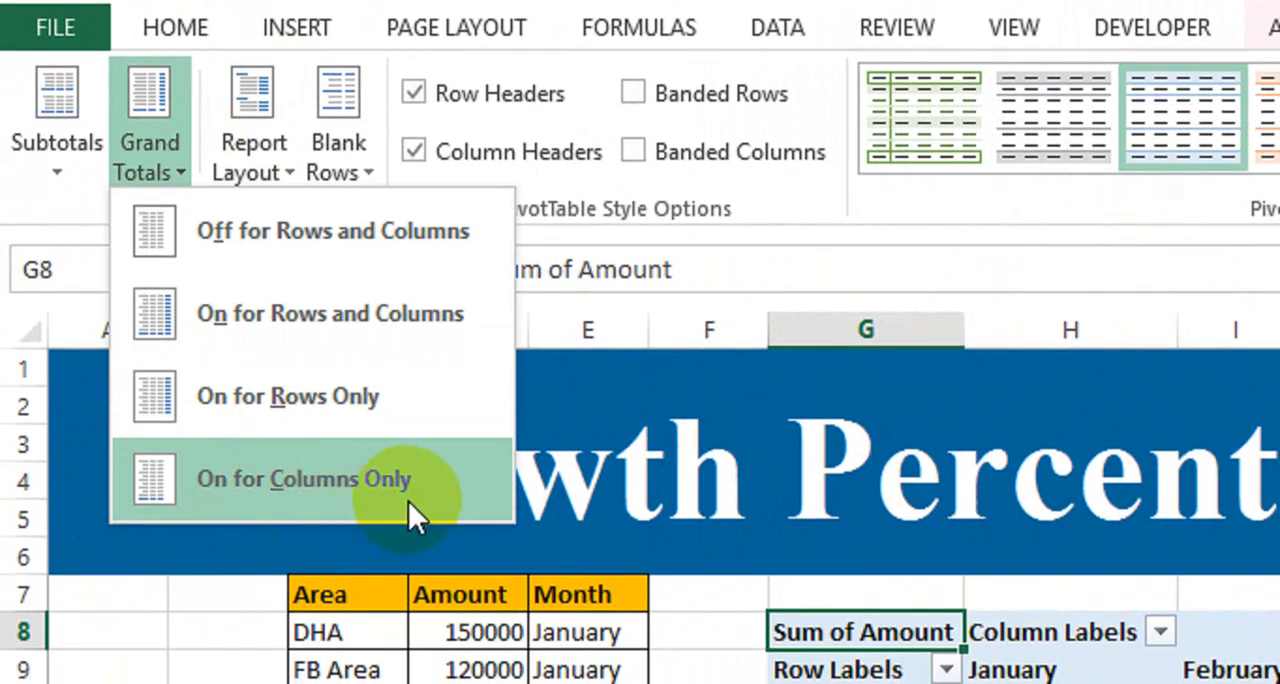
click(408, 493)
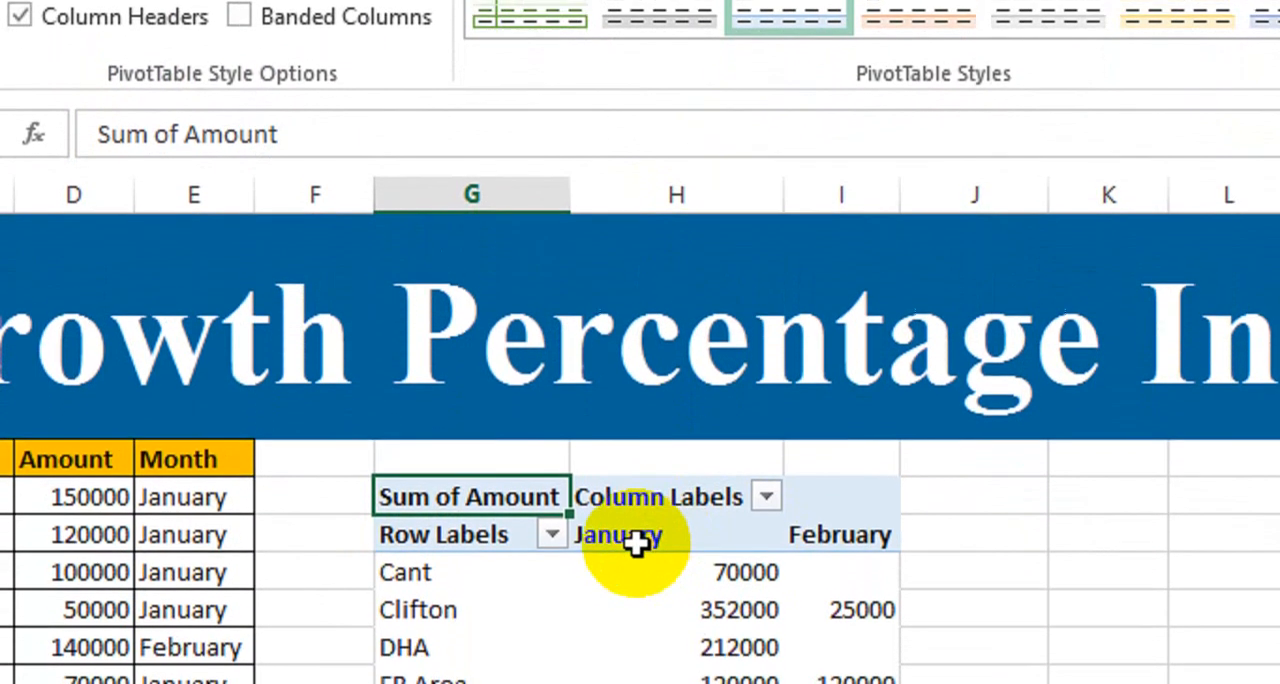
click(637, 537)
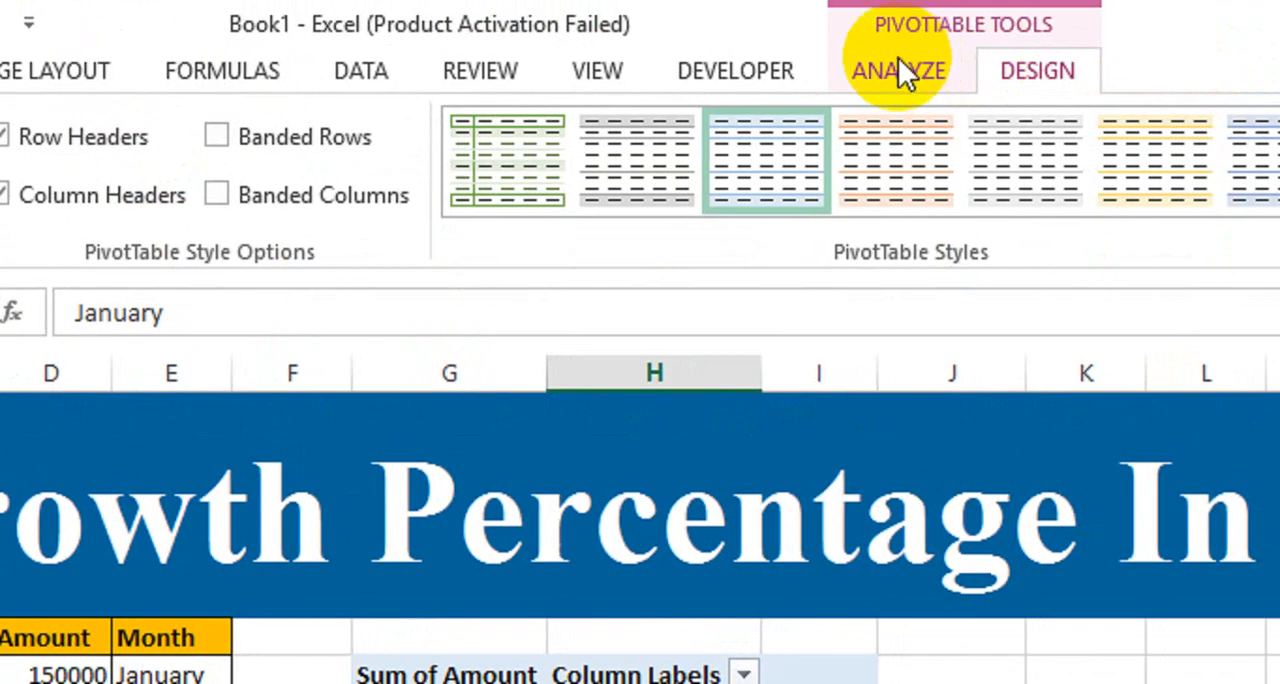
click(898, 70)
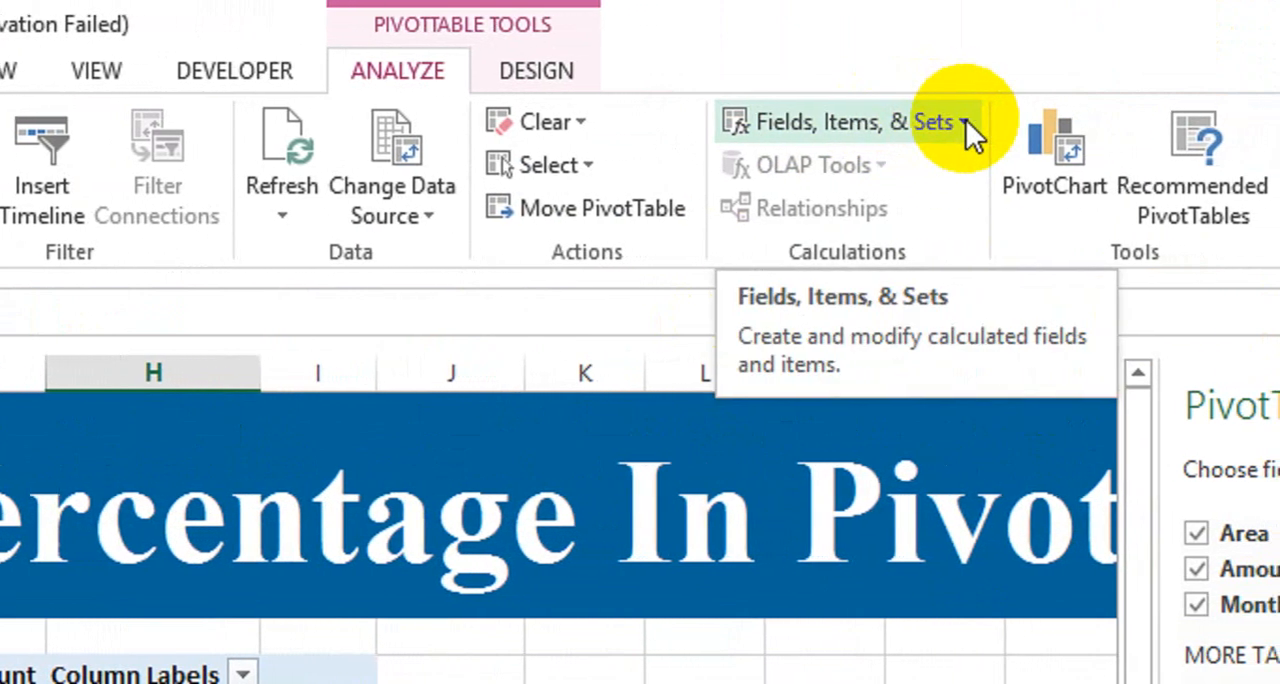
click(958, 124)
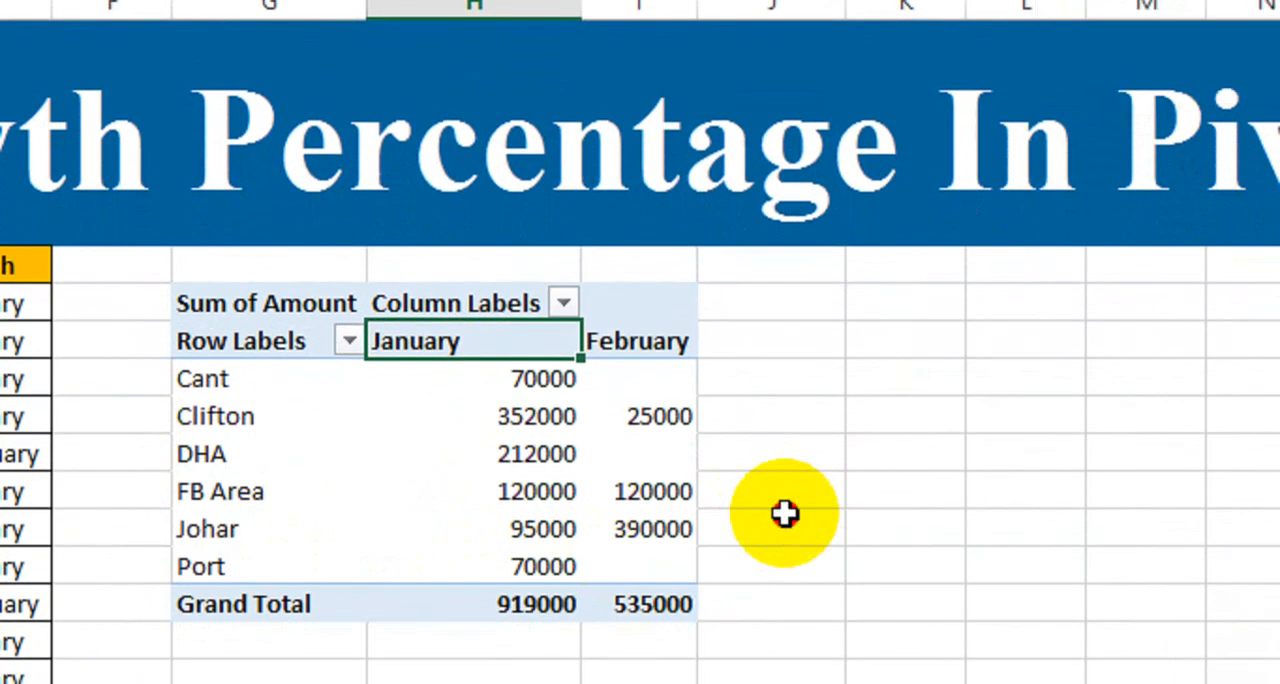
click(410, 420)
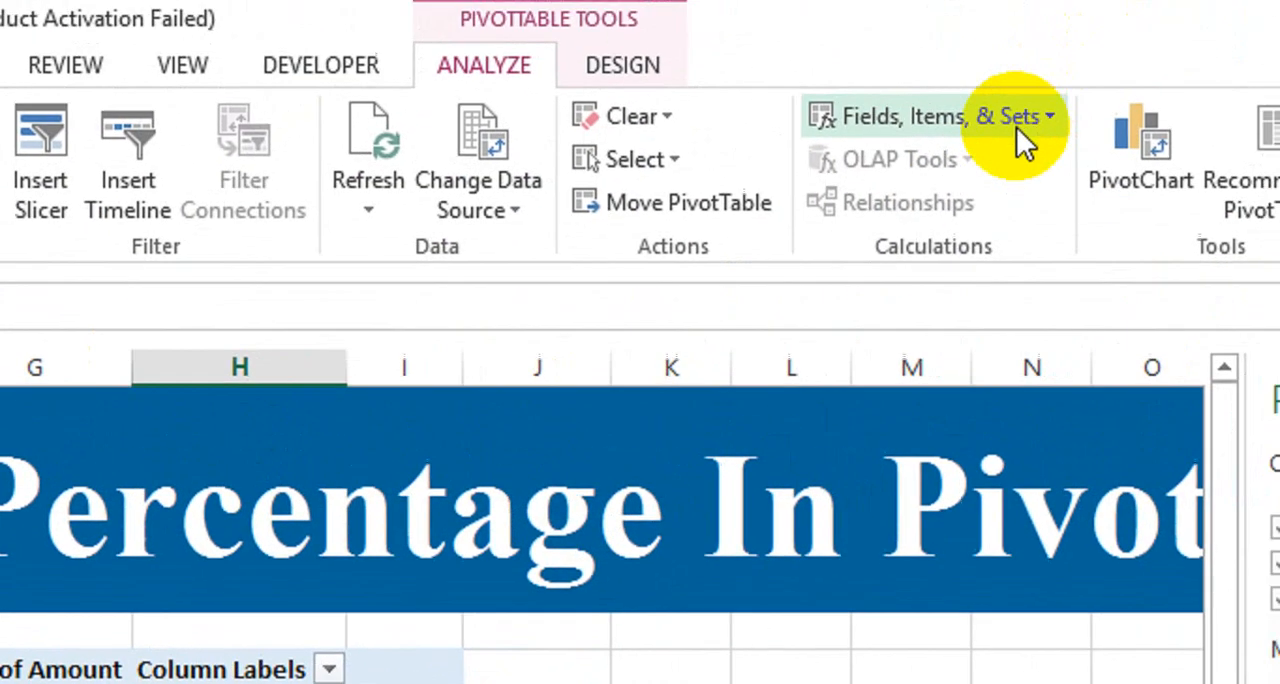
click(985, 122)
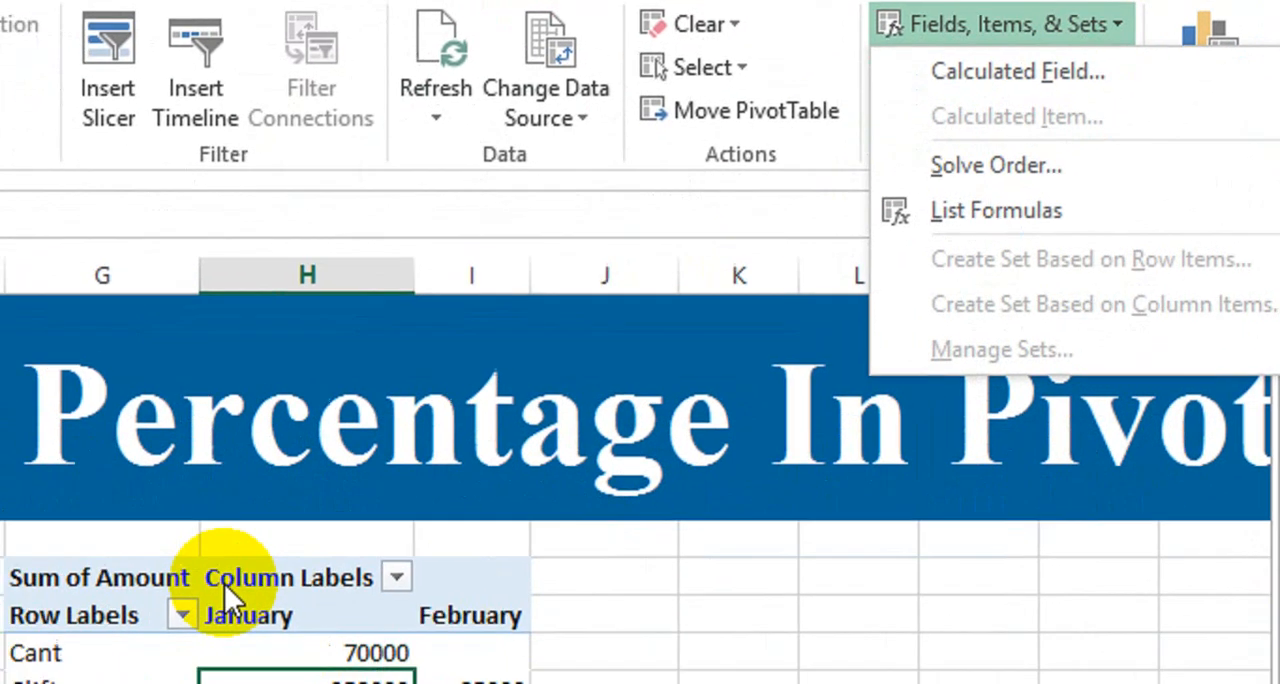
click(286, 610)
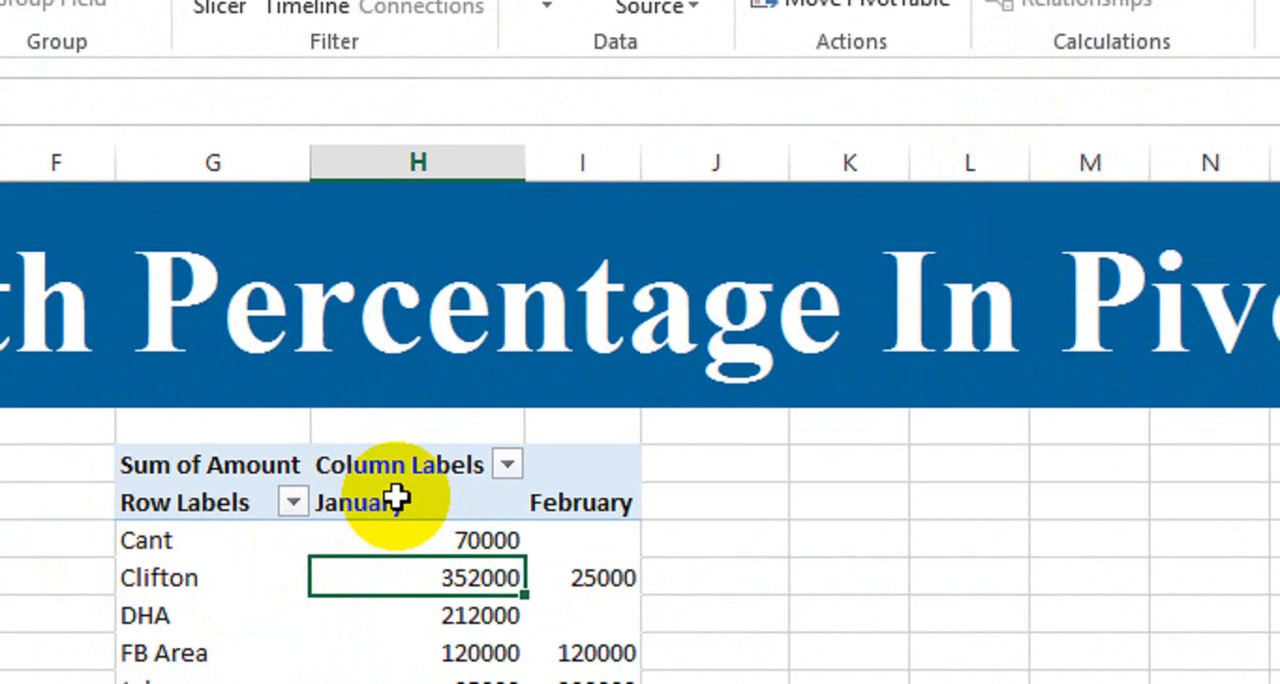
click(397, 497)
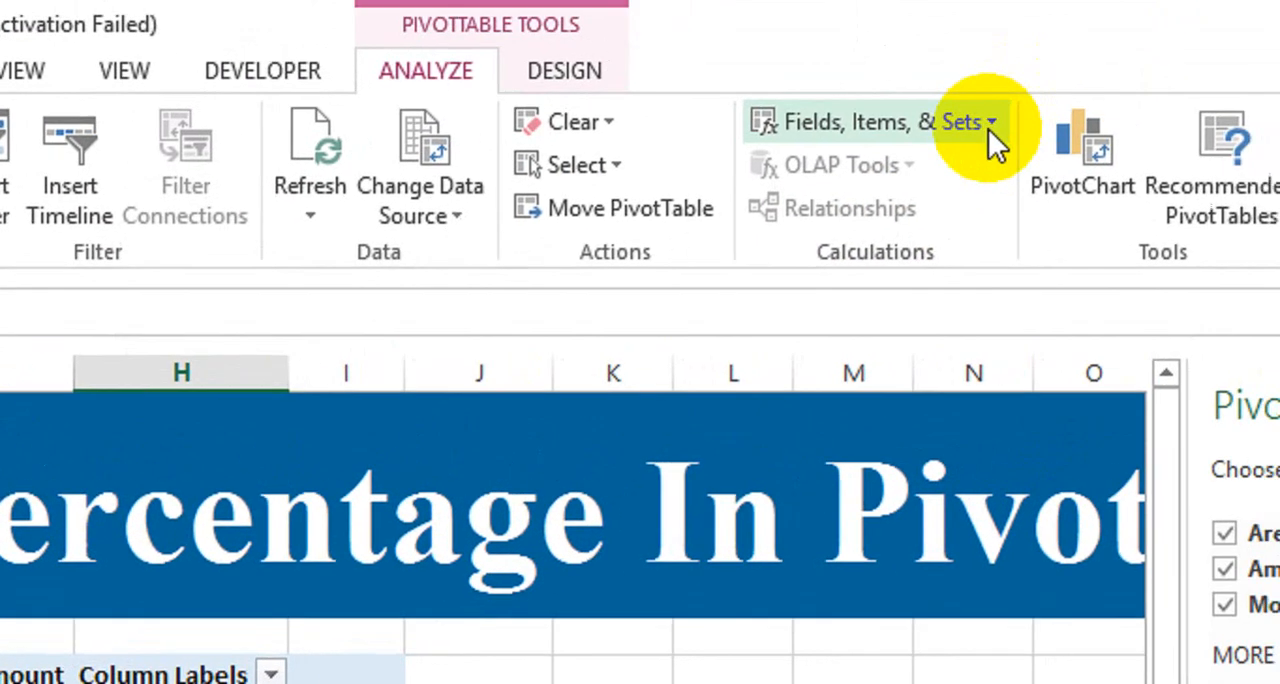
click(988, 129)
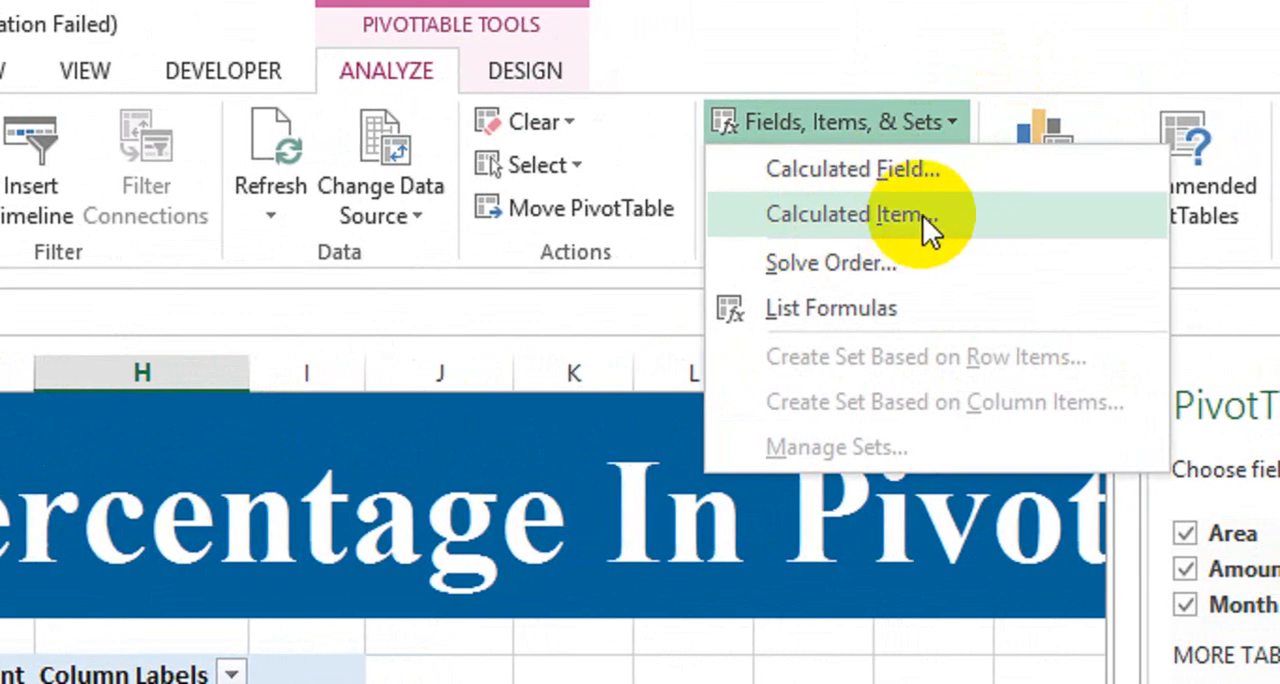
click(915, 211)
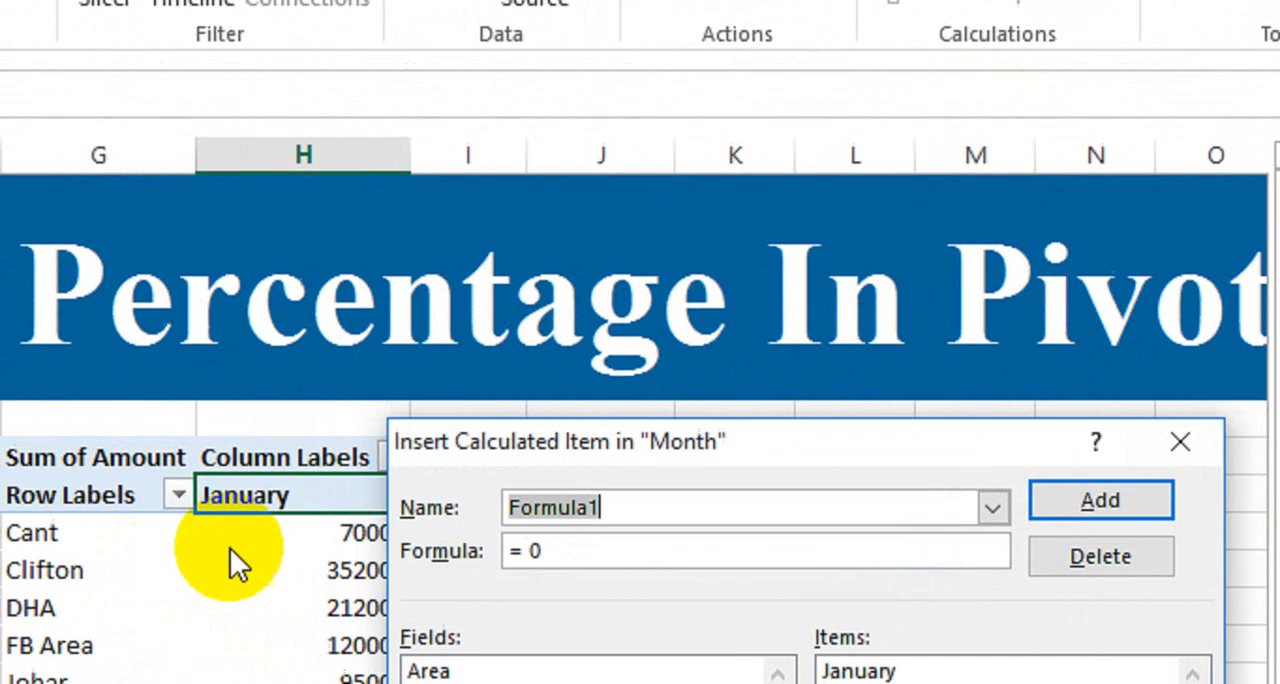
drag(616, 442, 690, 328)
double_click(624, 388)
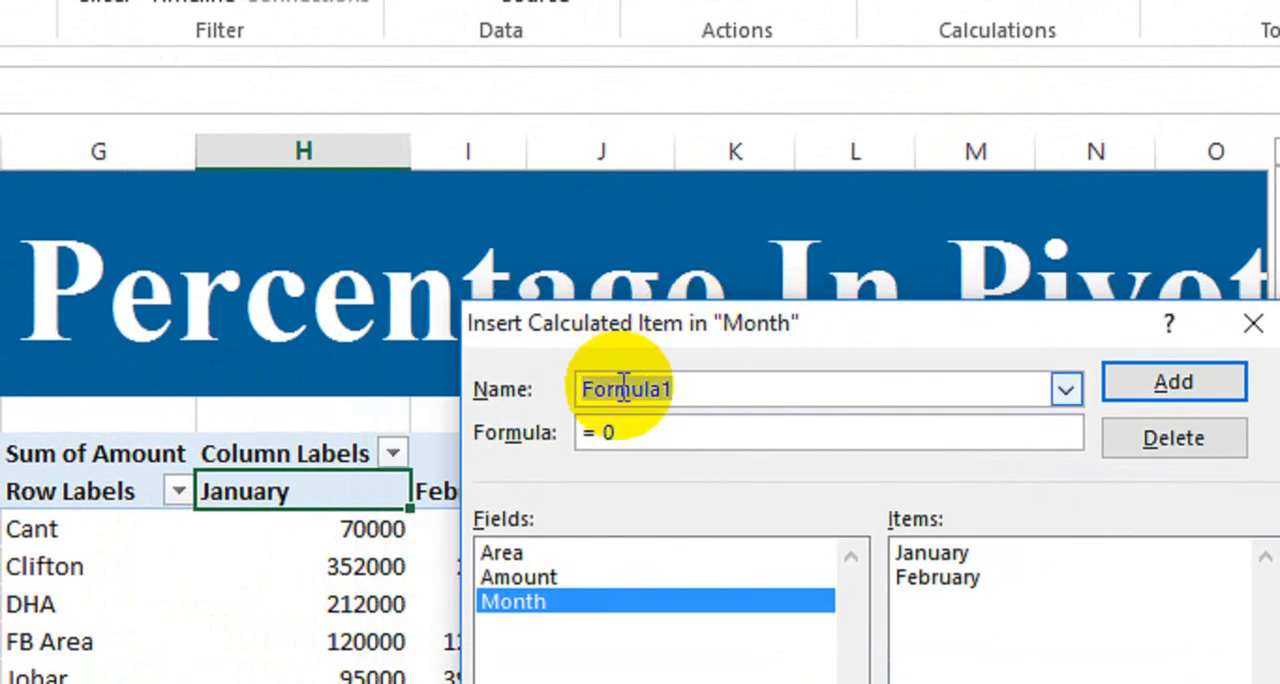
text(Growth %)
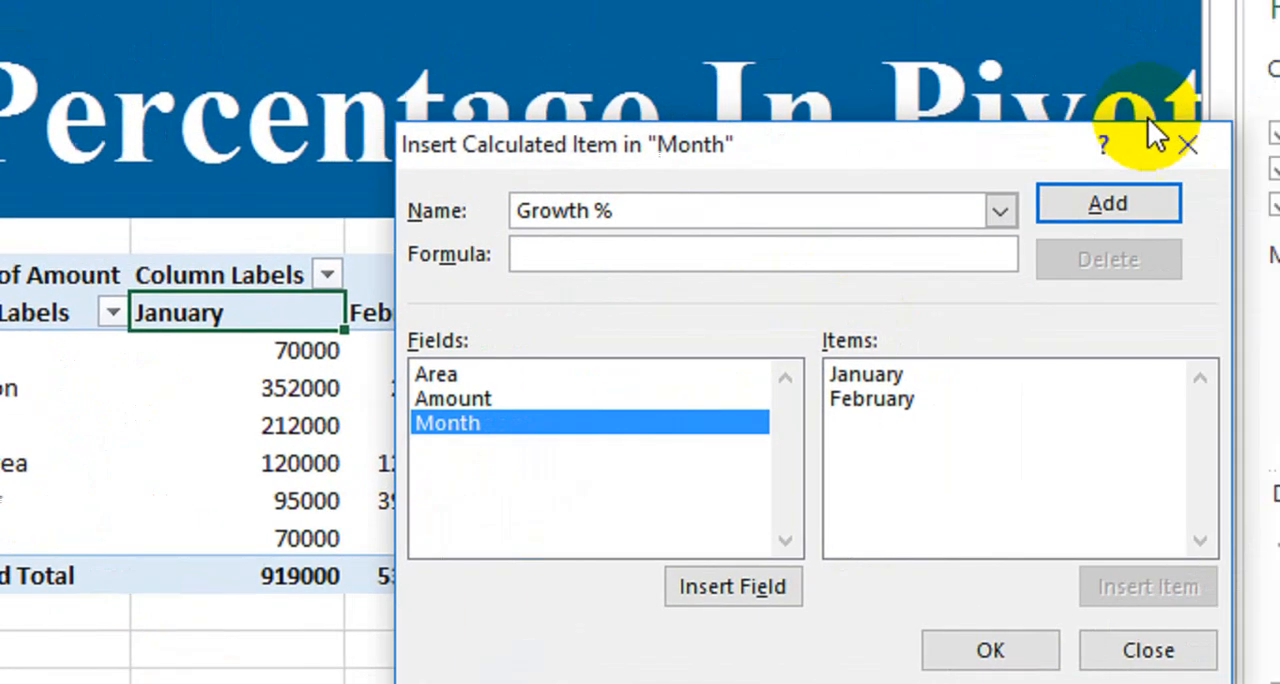
click(1188, 144)
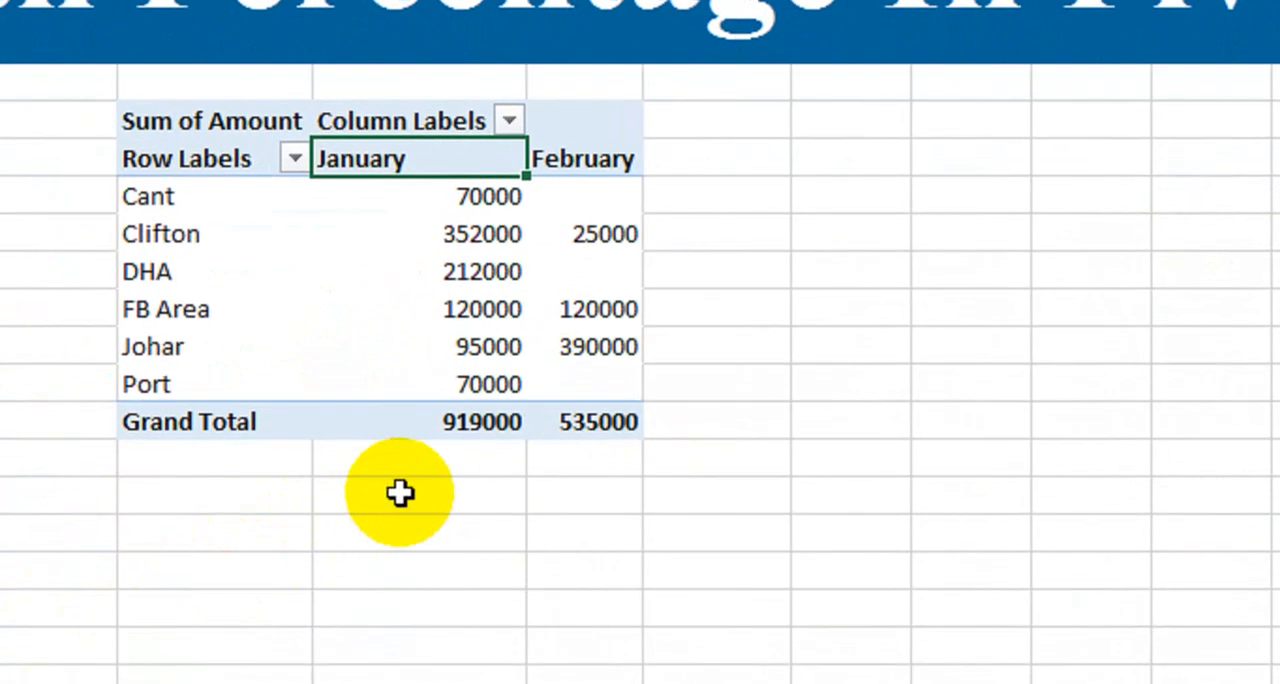
Enter the sample figures 90000 in H18 and 5500 in H19 below the PivotTable
click(400, 492)
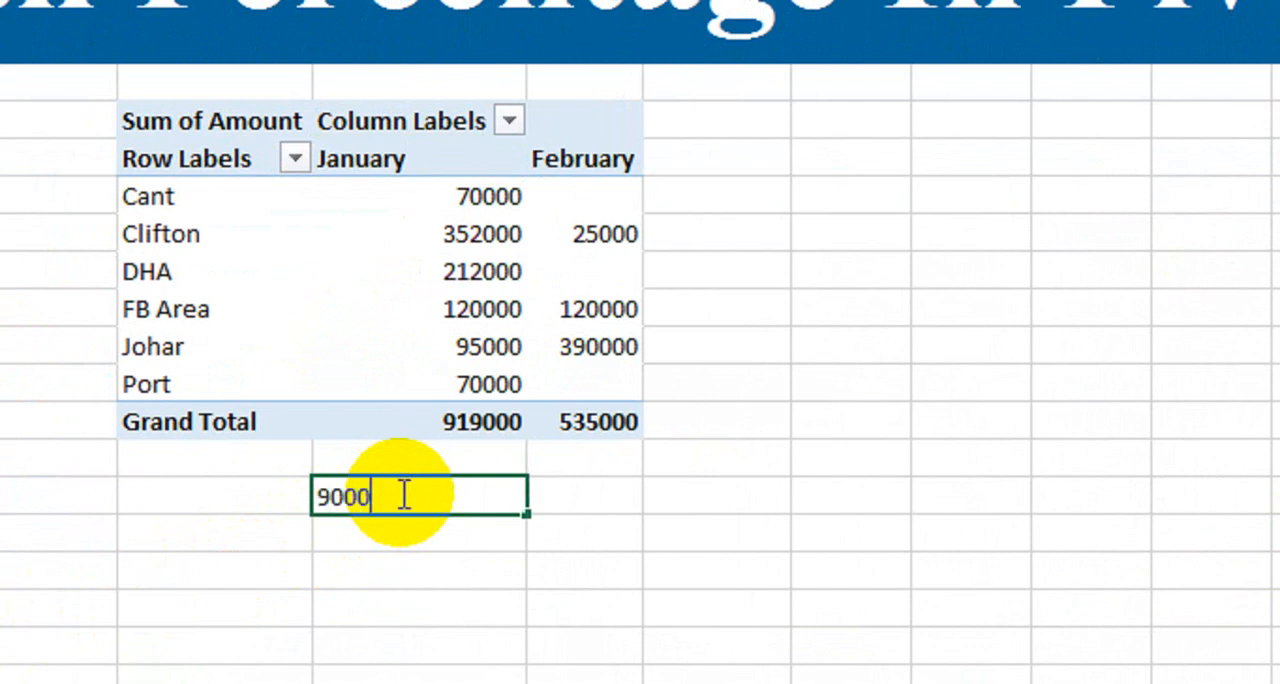
key(Return)
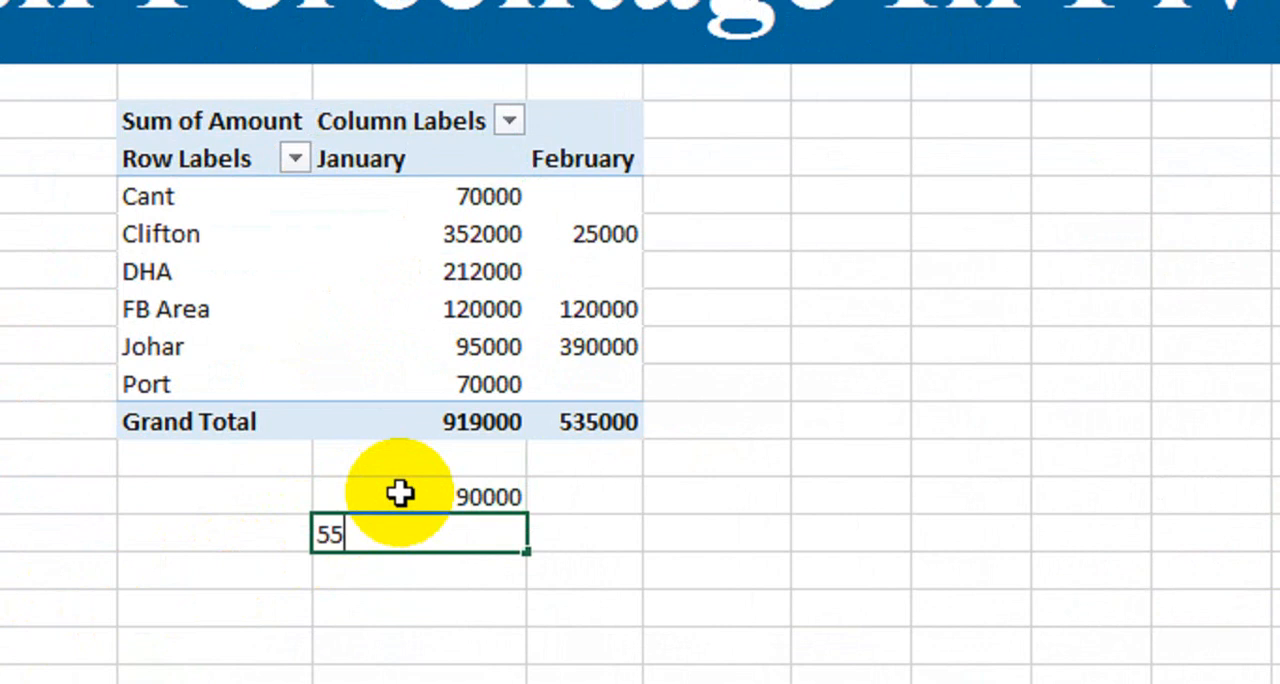
key(Return)
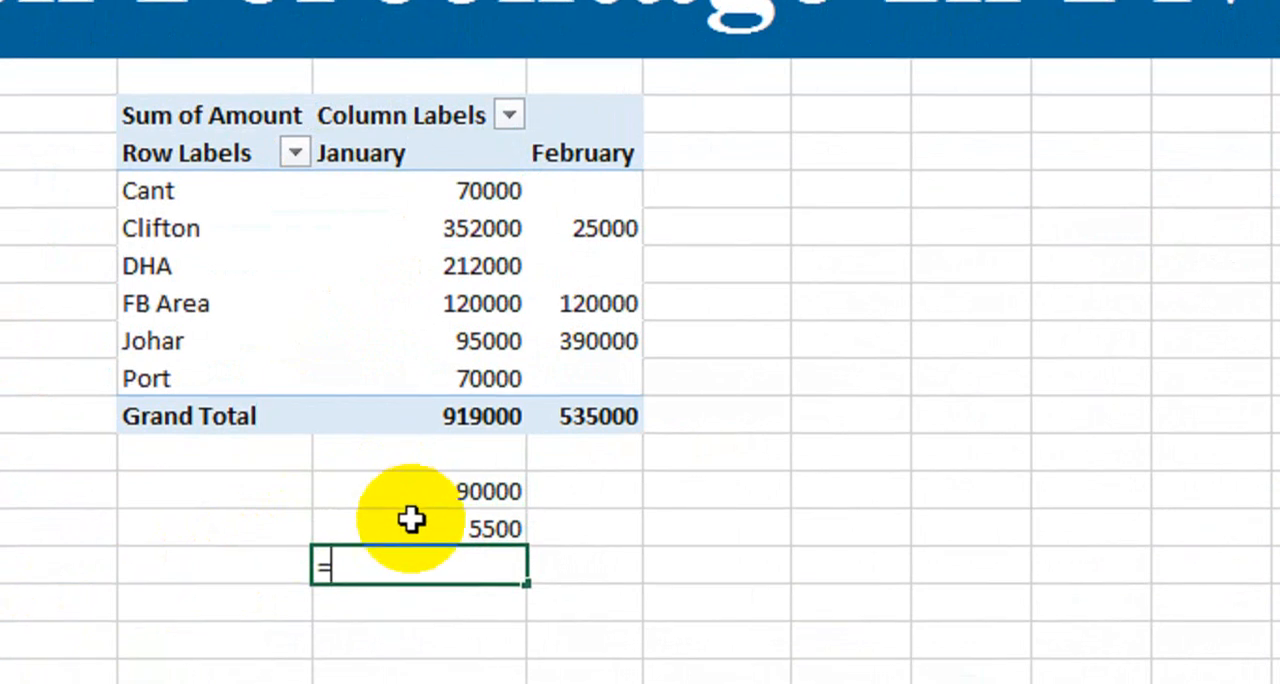
Divide the second sample figure by the first by entering =H19/H18 in H20
text(=)
click(423, 484)
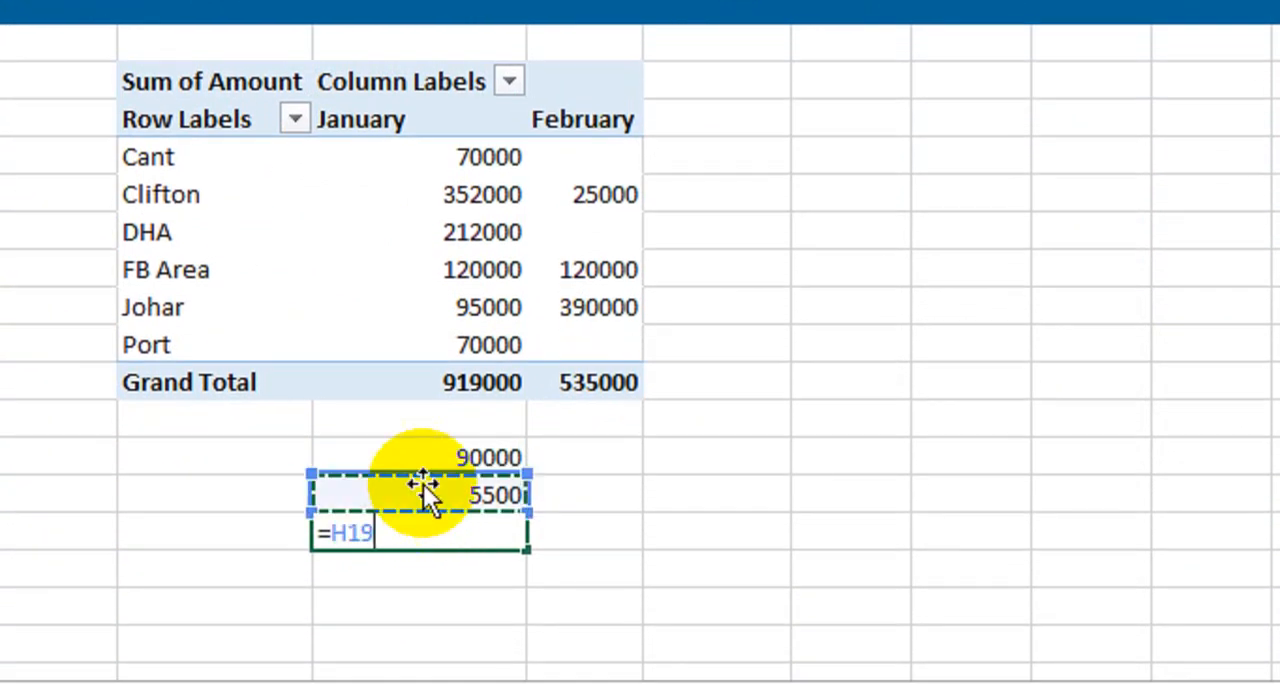
text(/)
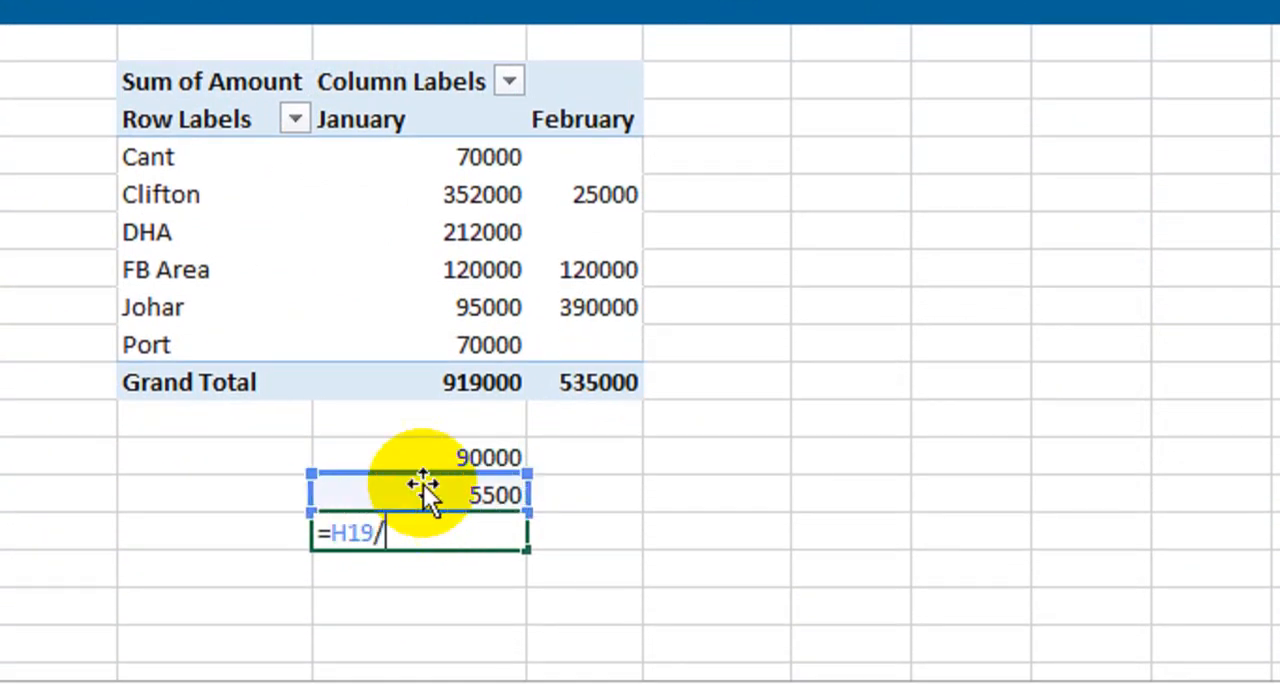
click(430, 459)
key(Return)
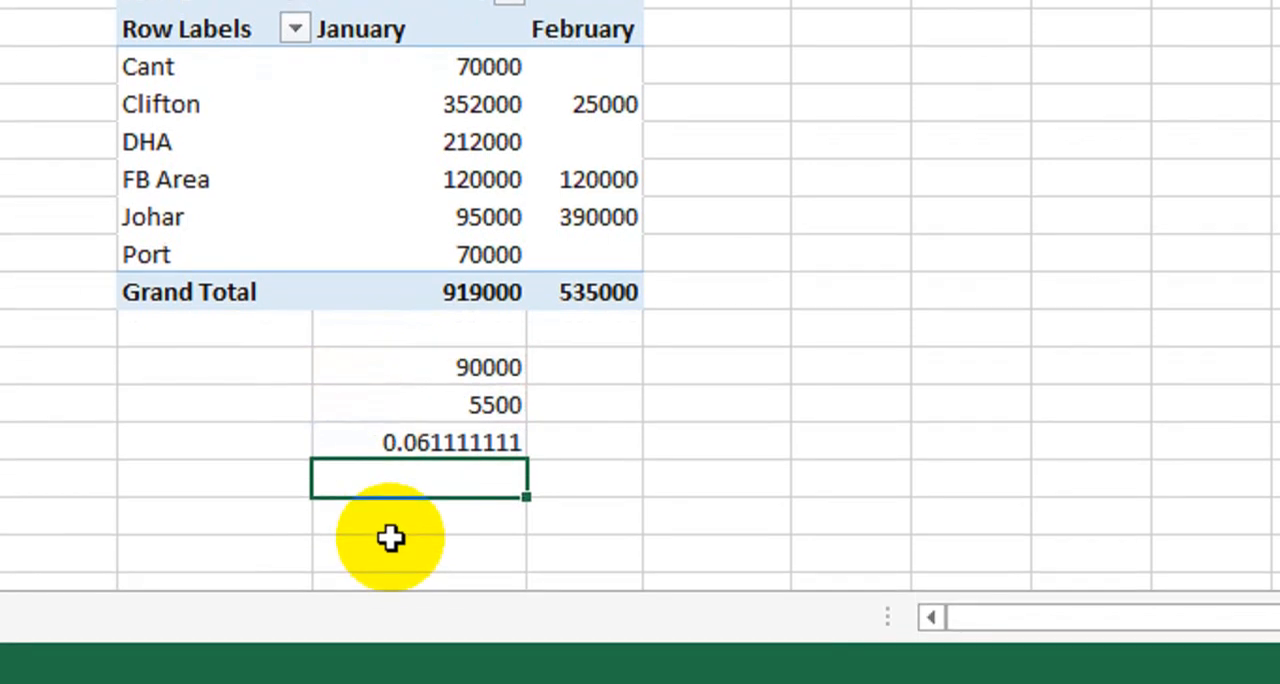
Calculate the sample growth in H21 with =H20-1 and format the cell as a percentage
text(=)
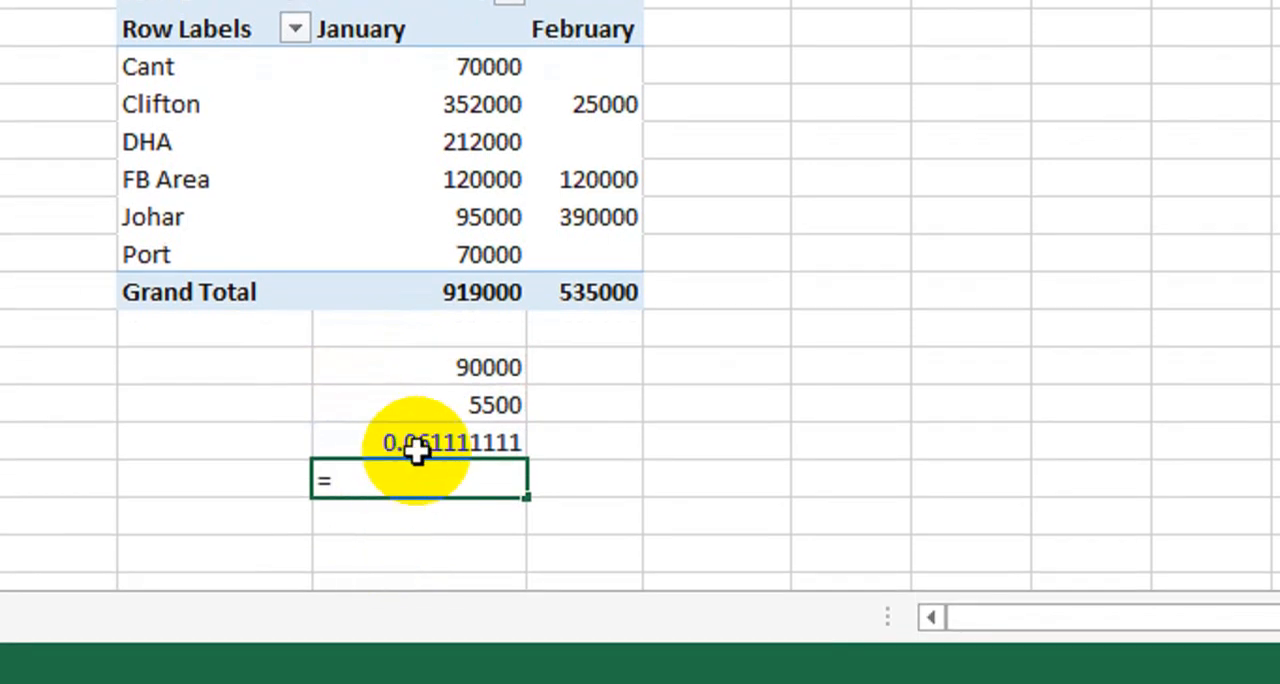
click(417, 452)
text(-)
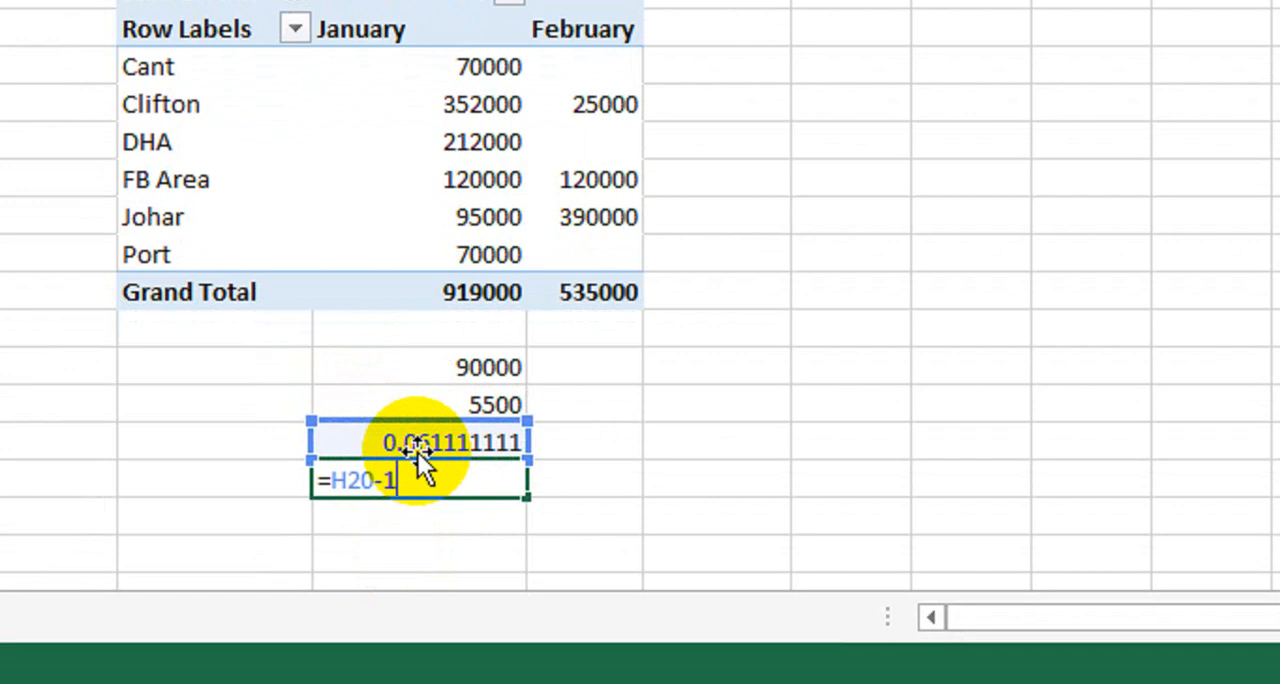
text(1)
key(Return)
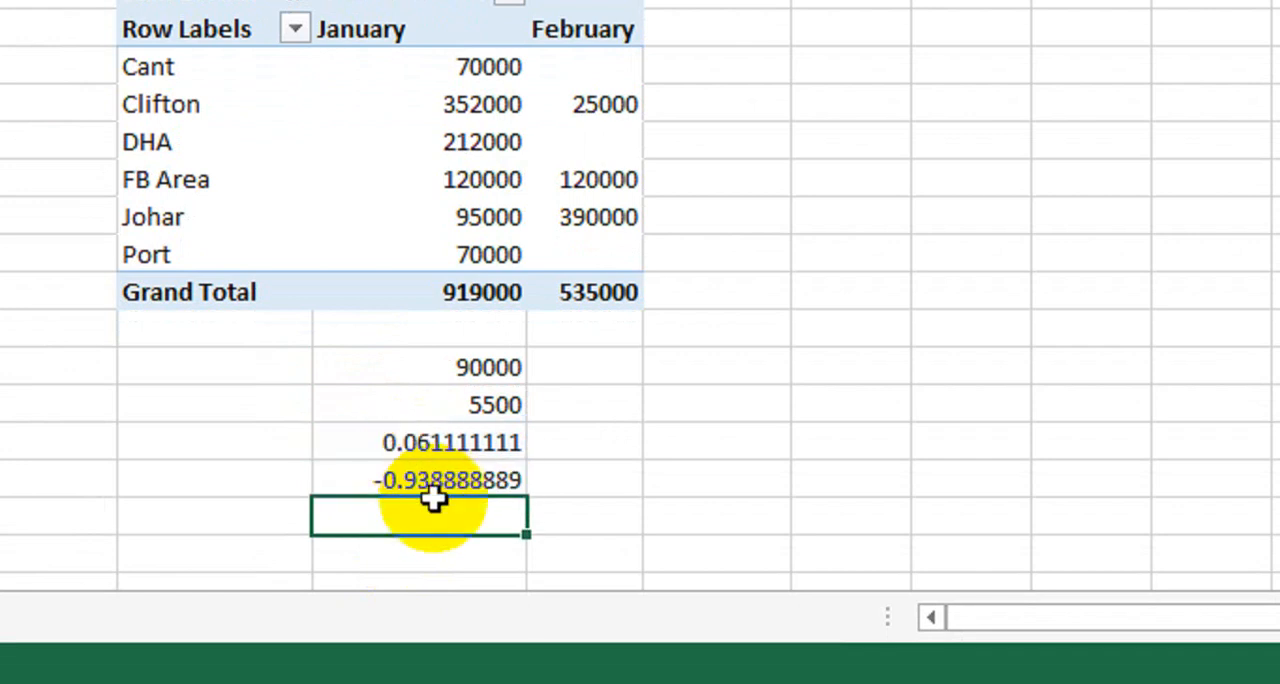
click(461, 481)
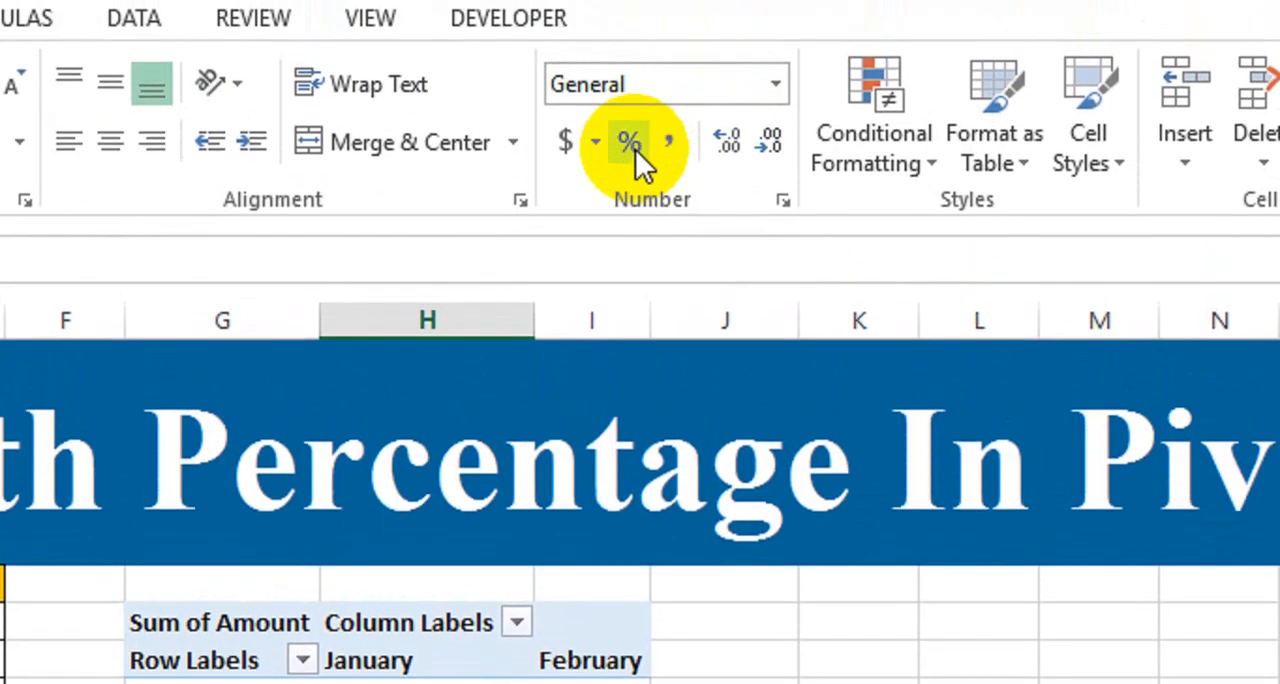
click(639, 170)
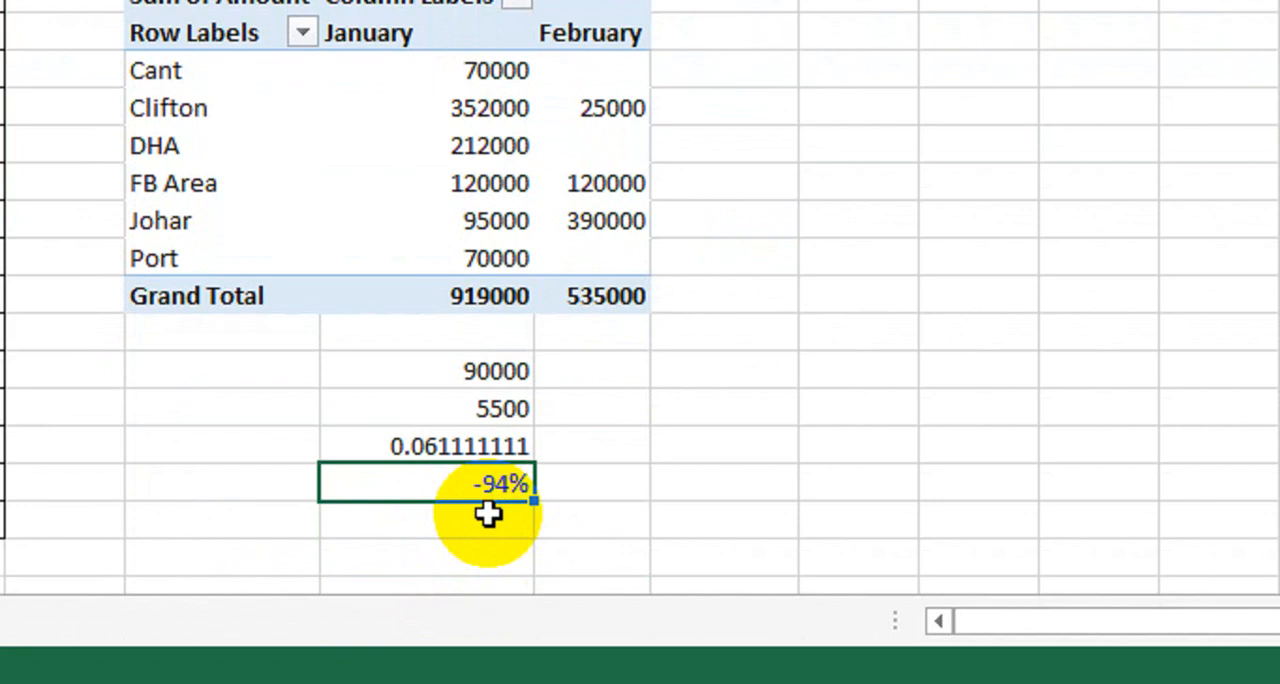
Delete the sample figures and trial formulas in H18:H21 below the PivotTable
drag(386, 371, 416, 479)
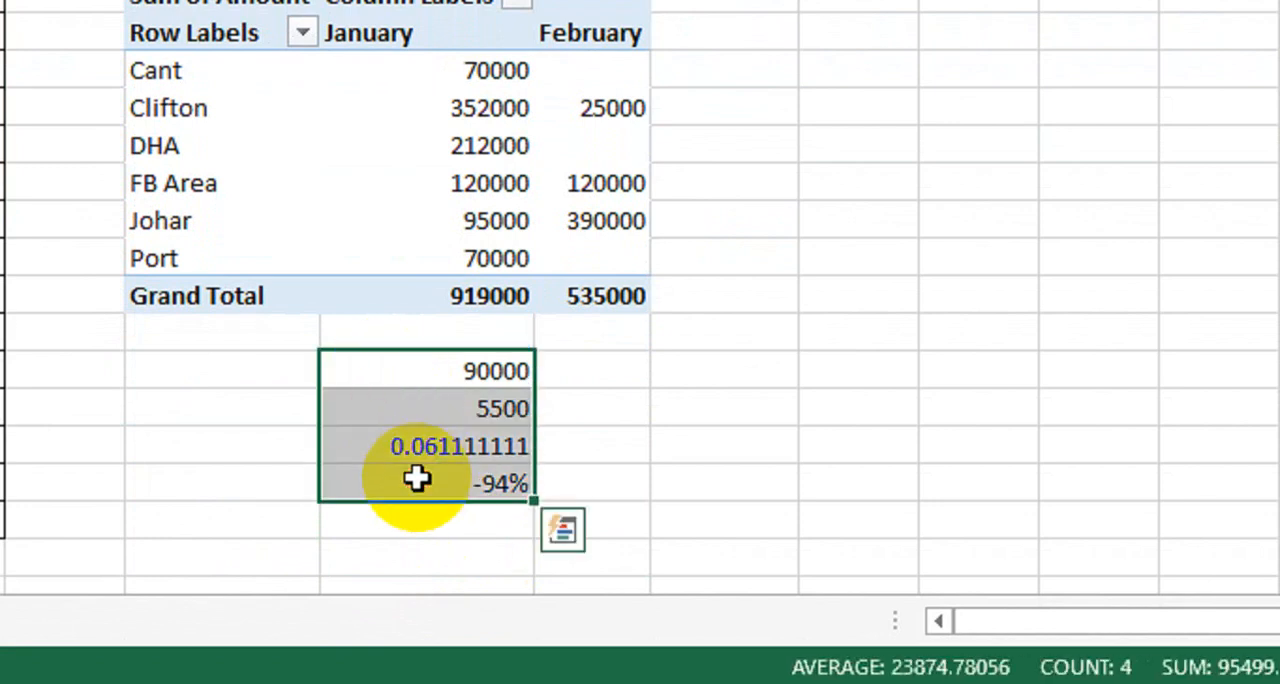
key(Delete)
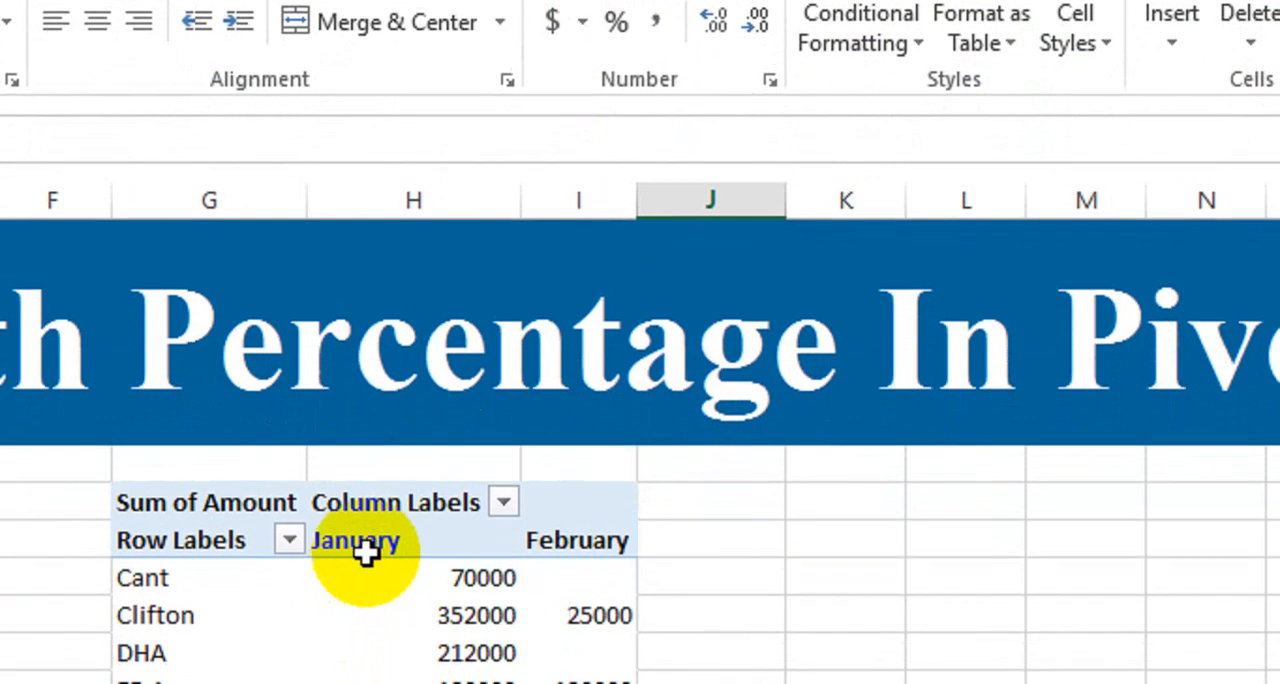
Start a new calculated item in the PivotTable's Month field and name it Growth %
click(366, 550)
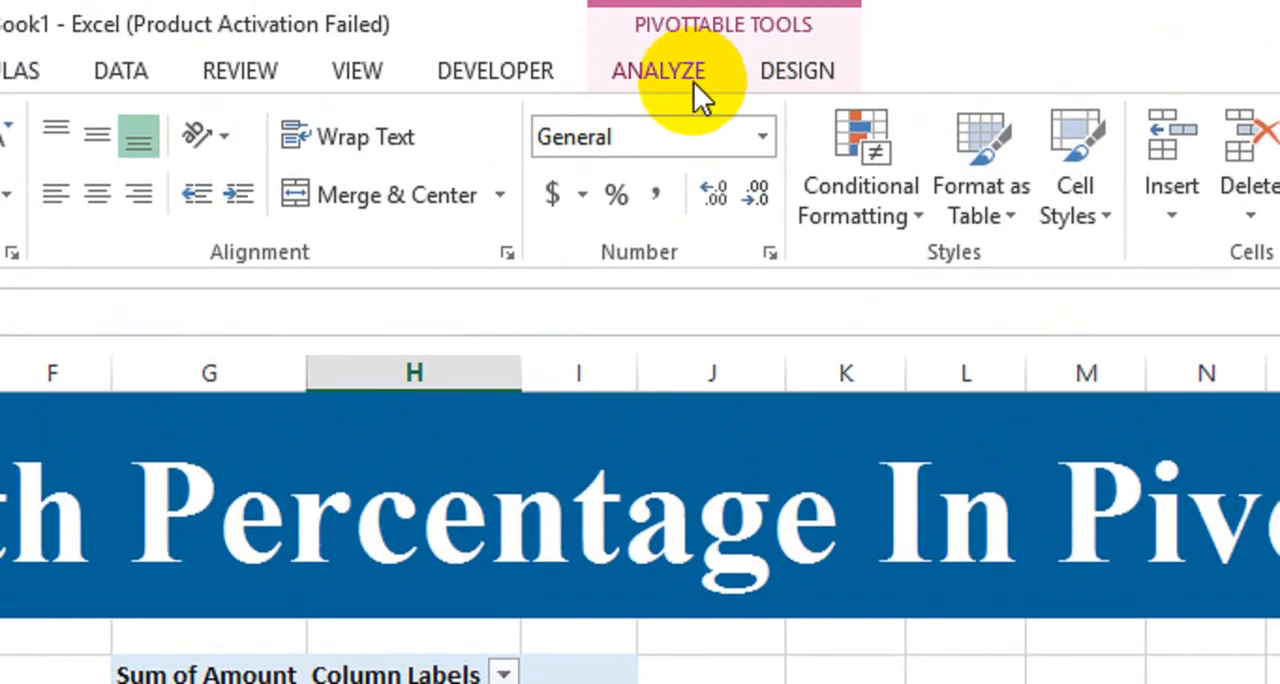
click(690, 80)
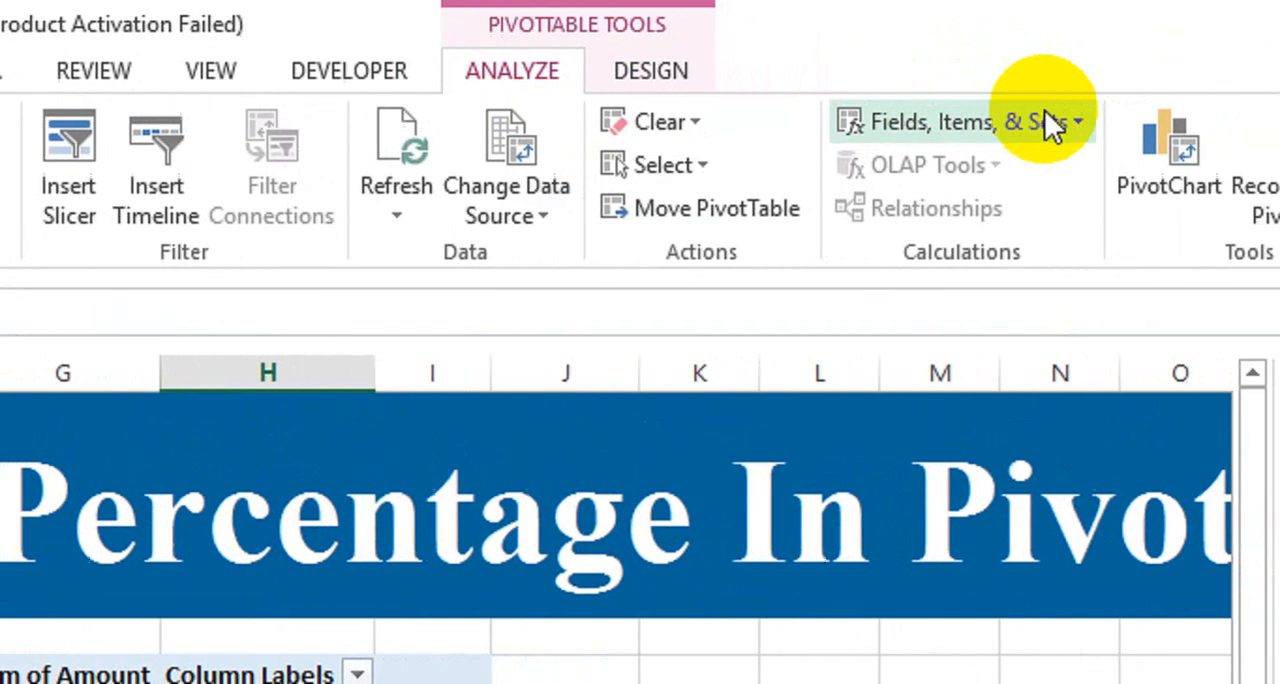
click(1195, 121)
click(911, 223)
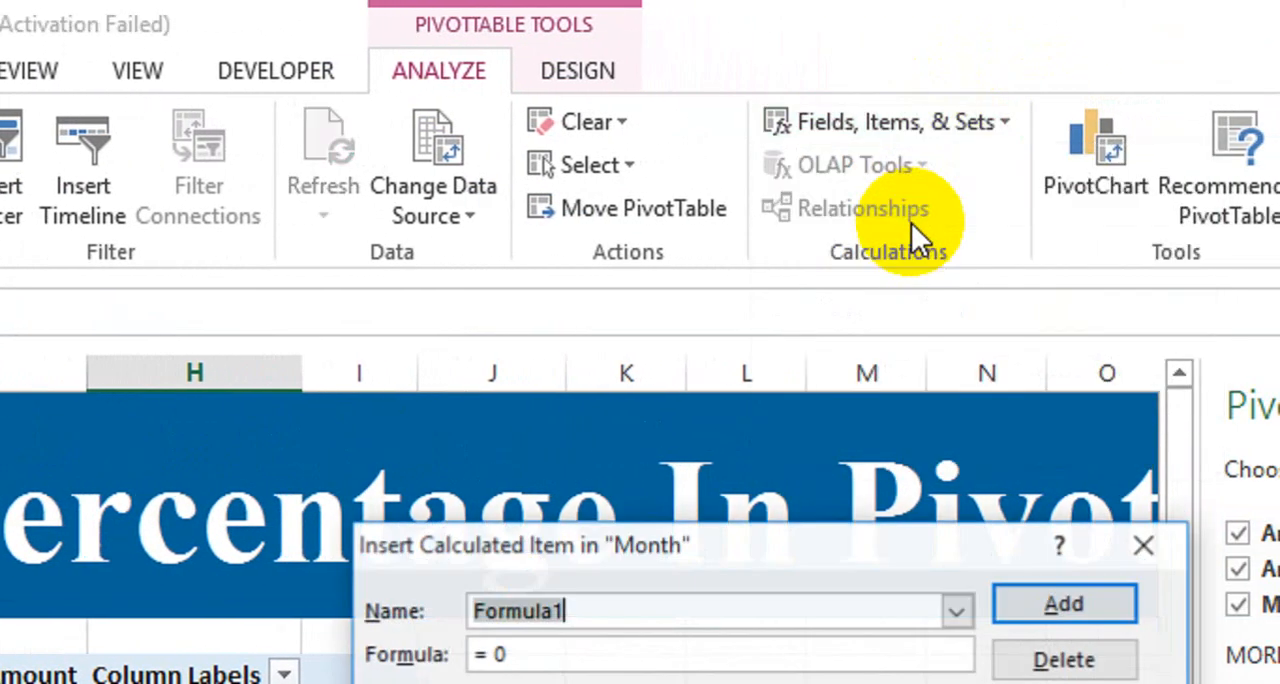
text(G)
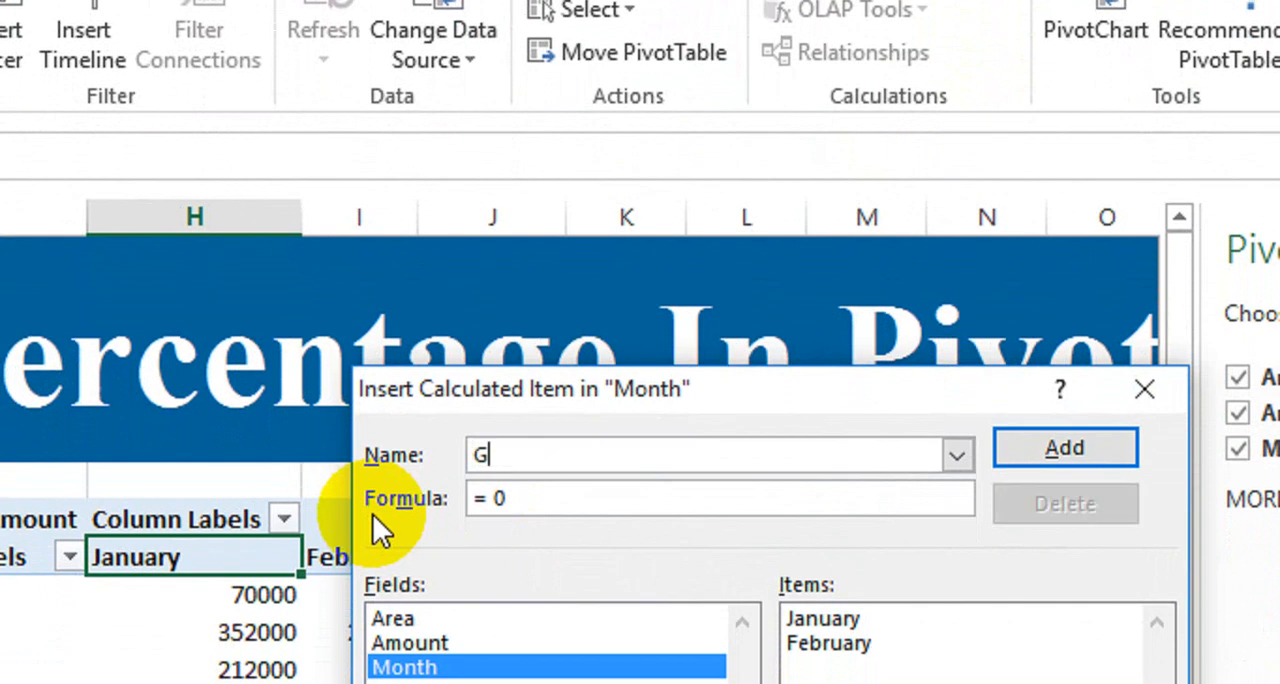
text(rowth )
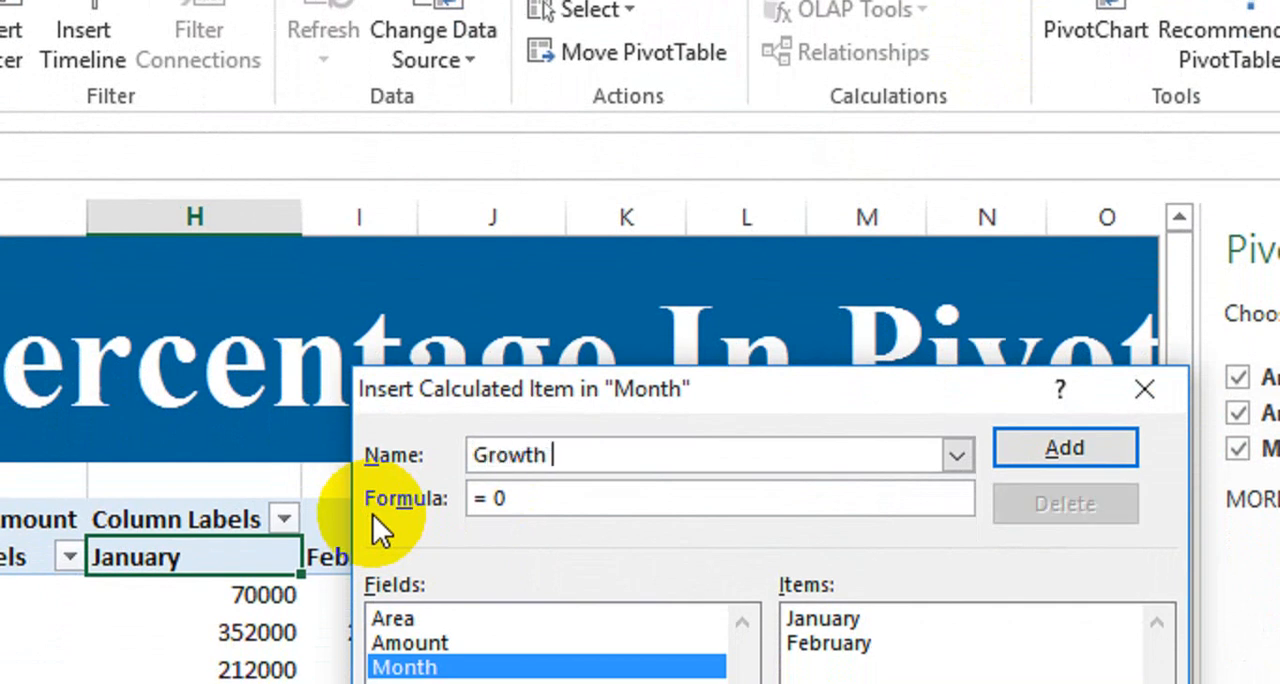
text(%)
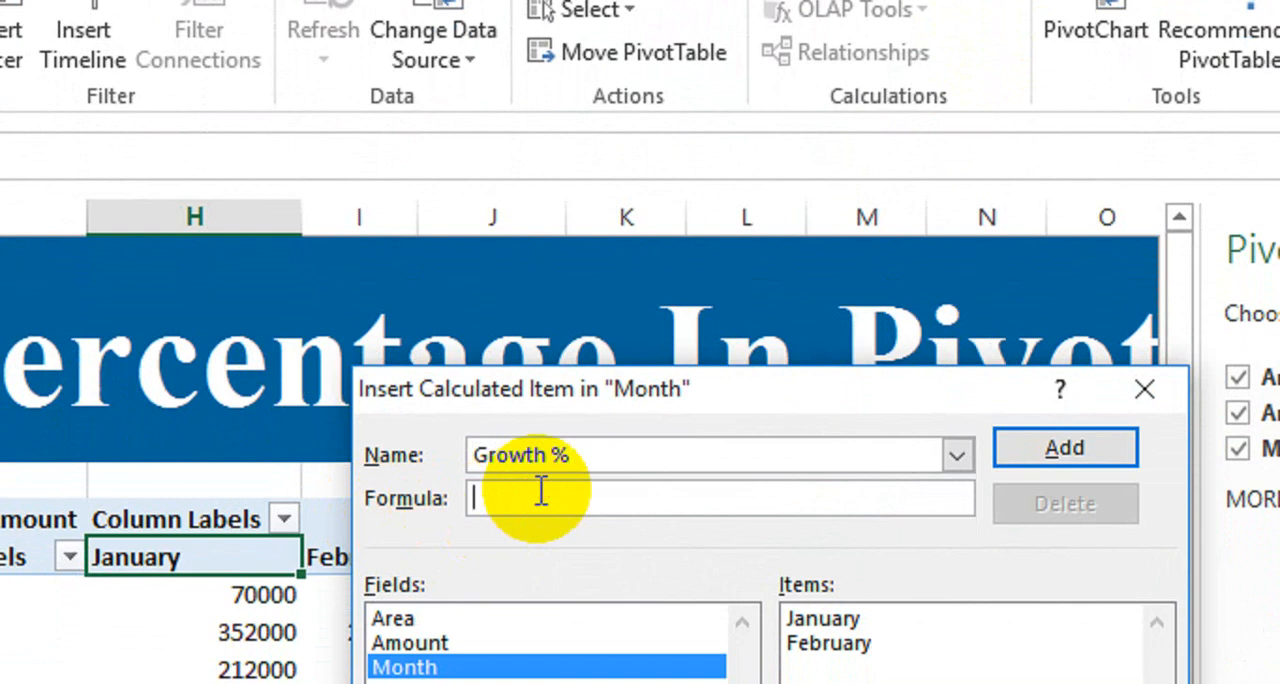
text(=()
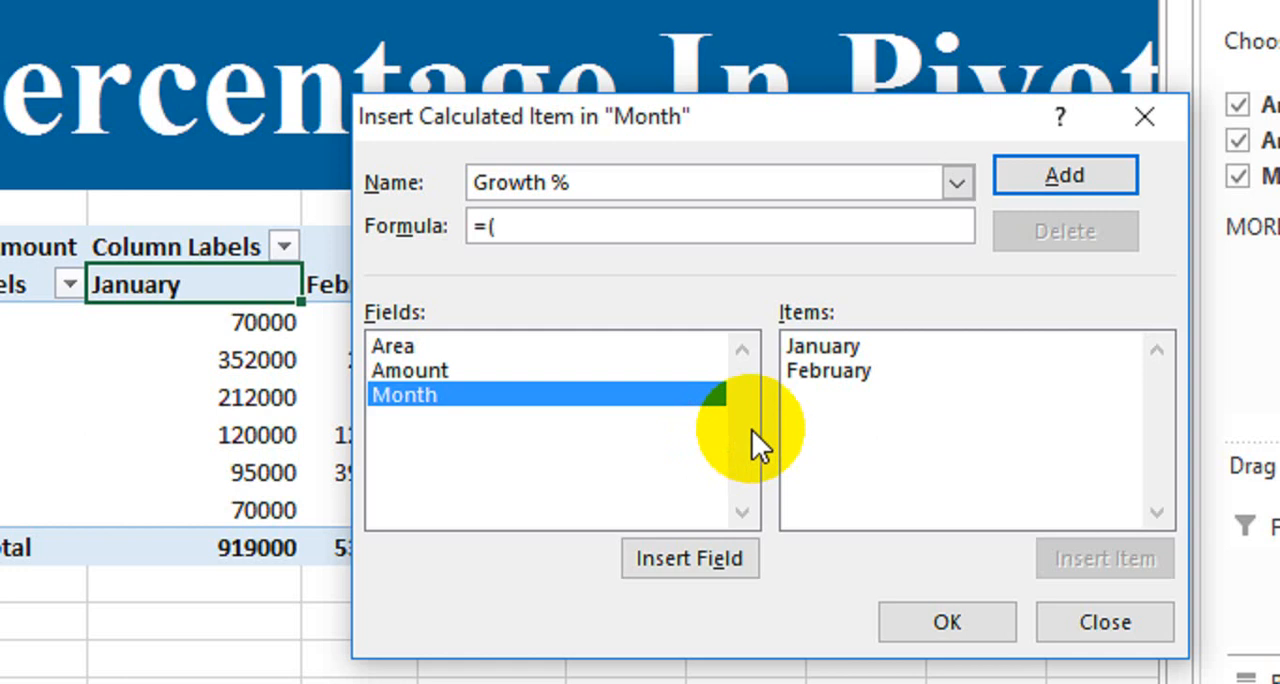
Define the Growth % item with the formula =(February/January)-1 and add it to the PivotTable
click(865, 371)
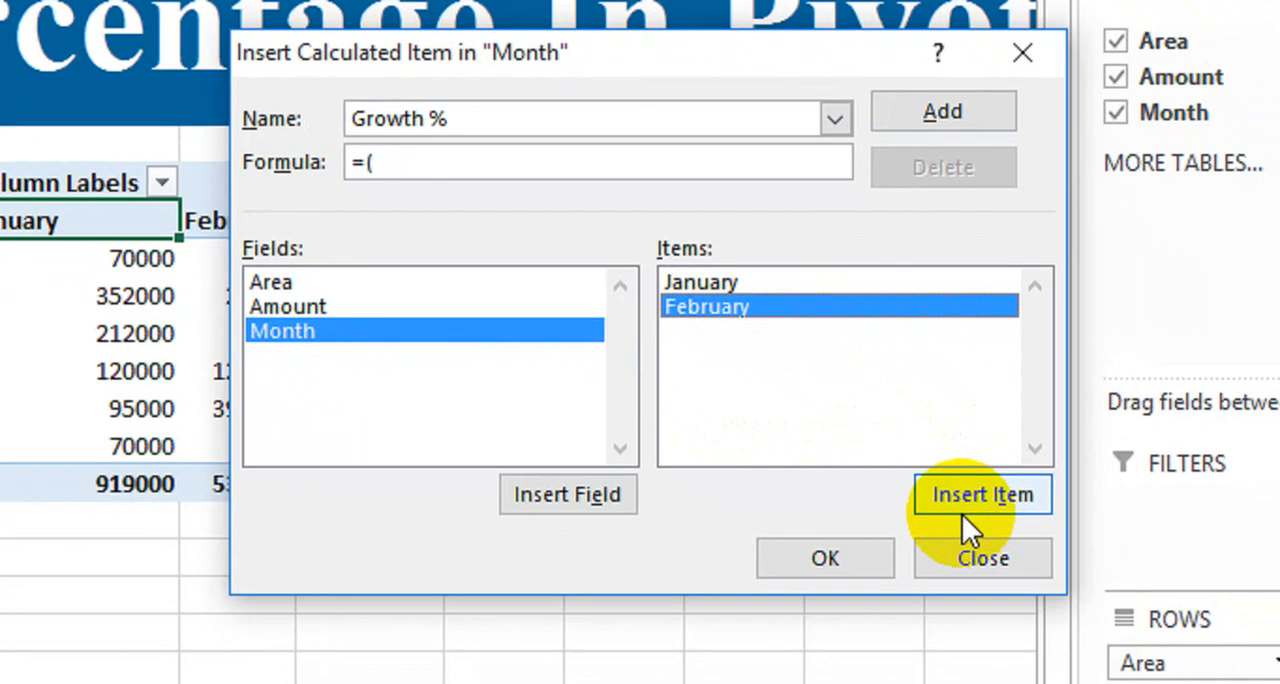
click(978, 492)
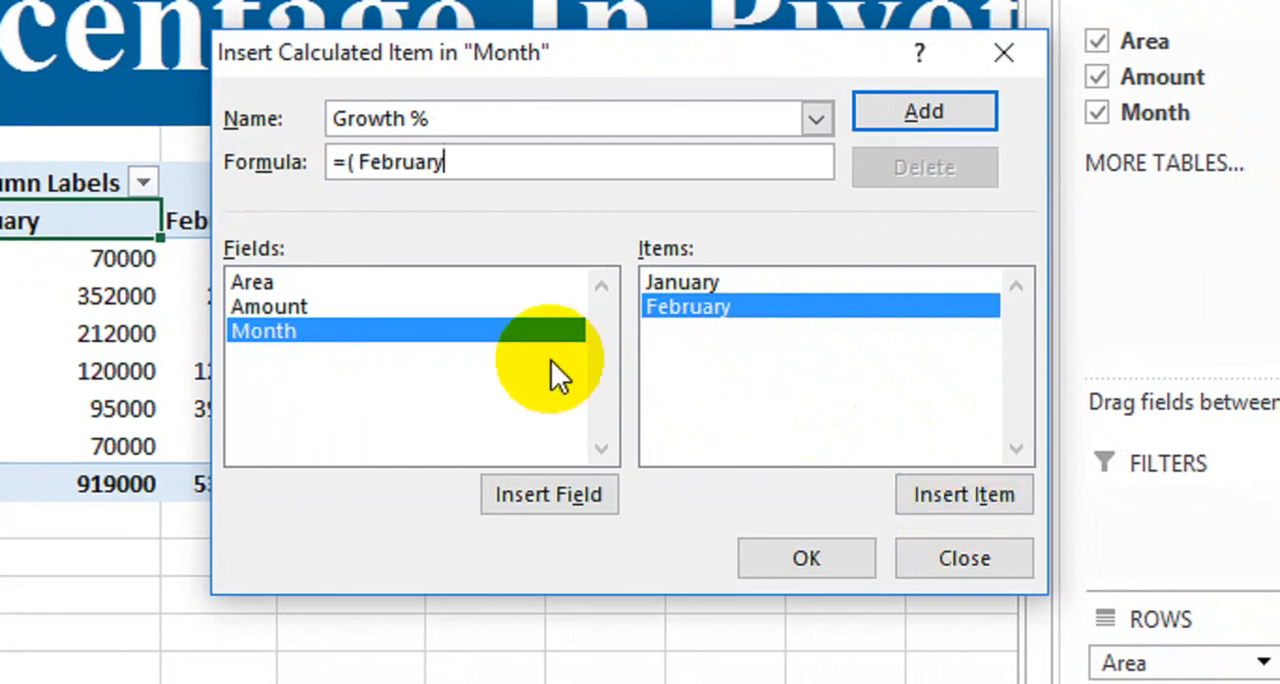
text(/)
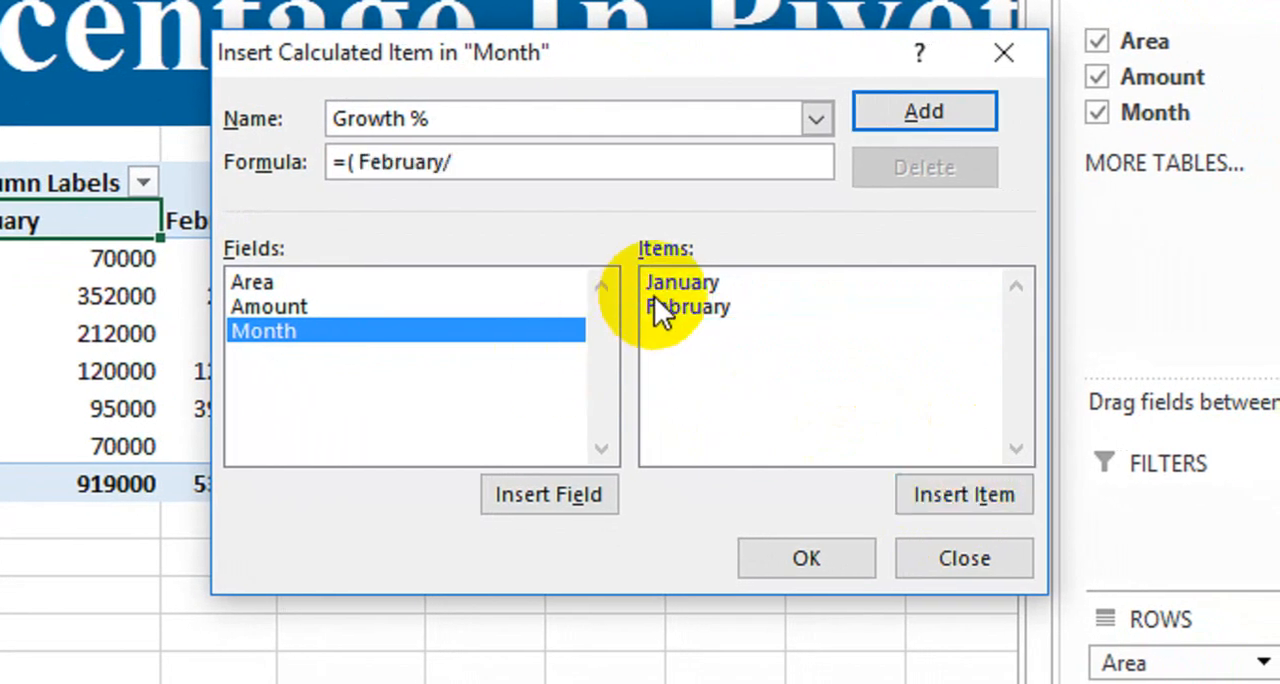
click(713, 289)
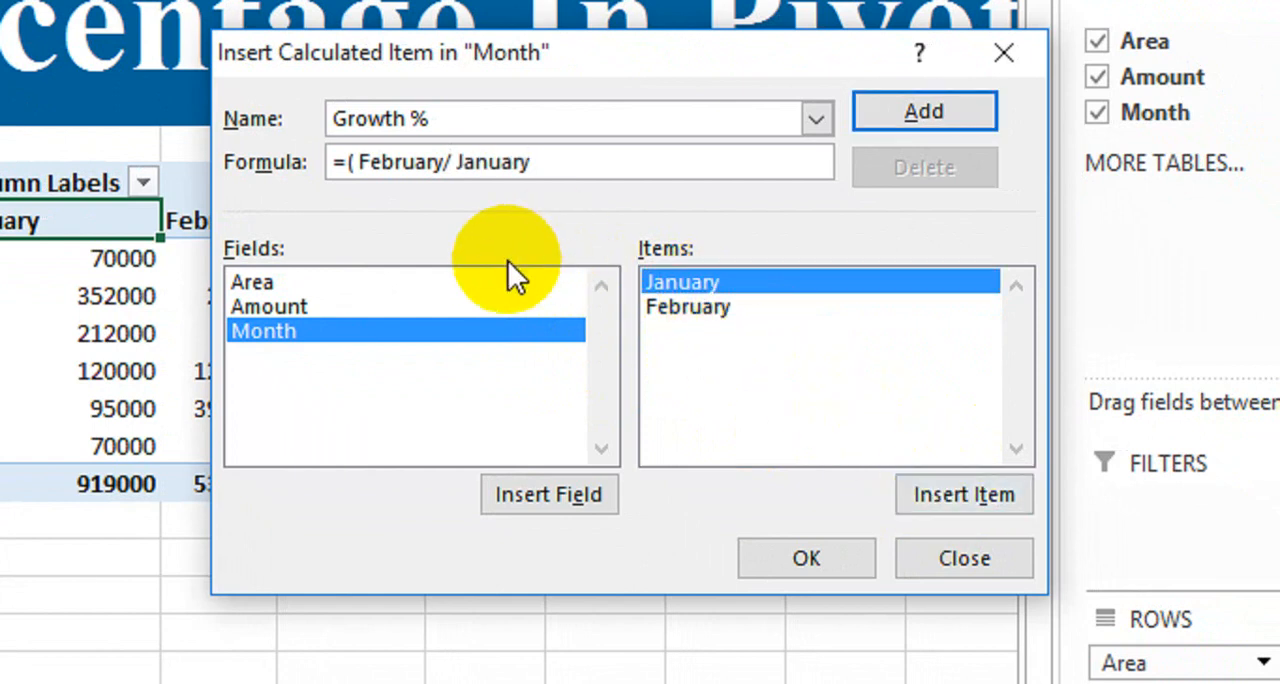
text())
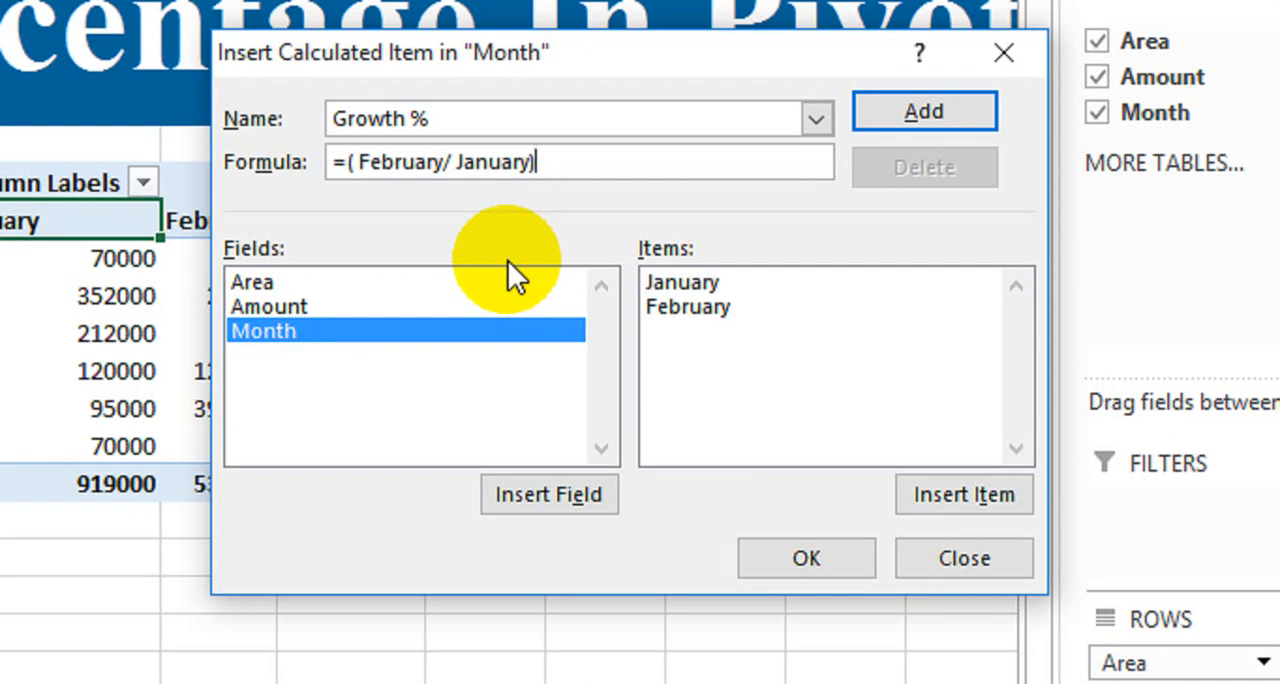
text(-)
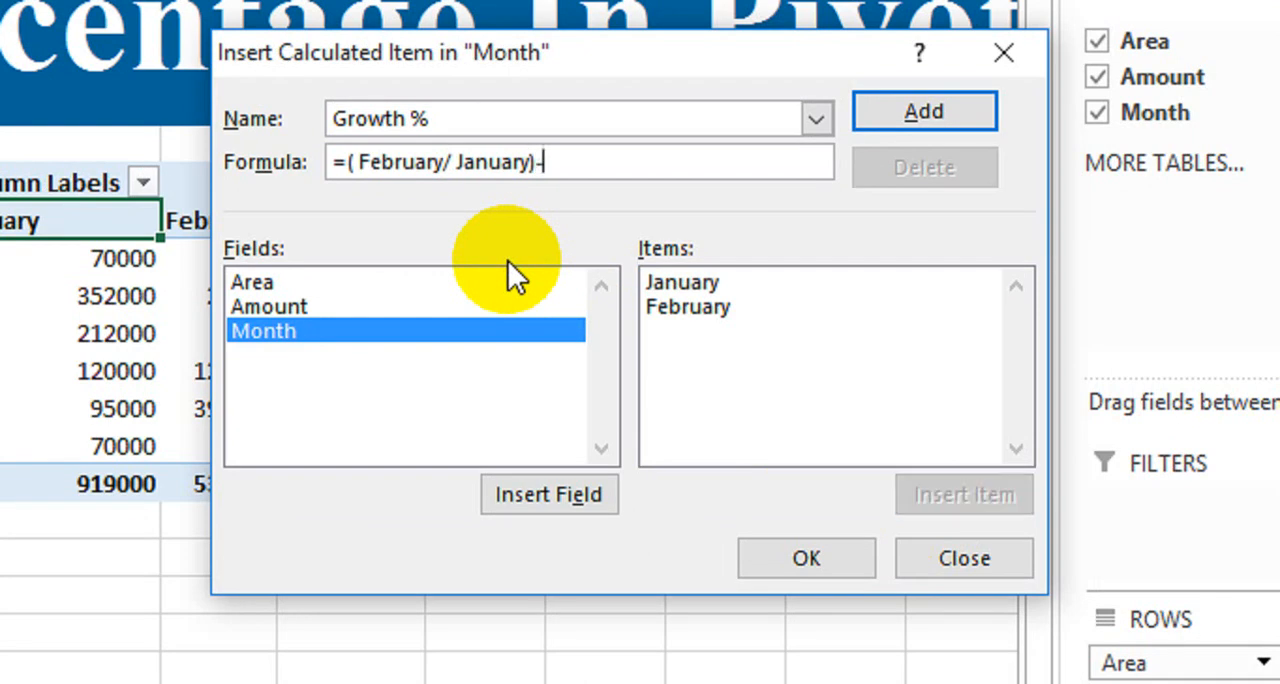
text(1)
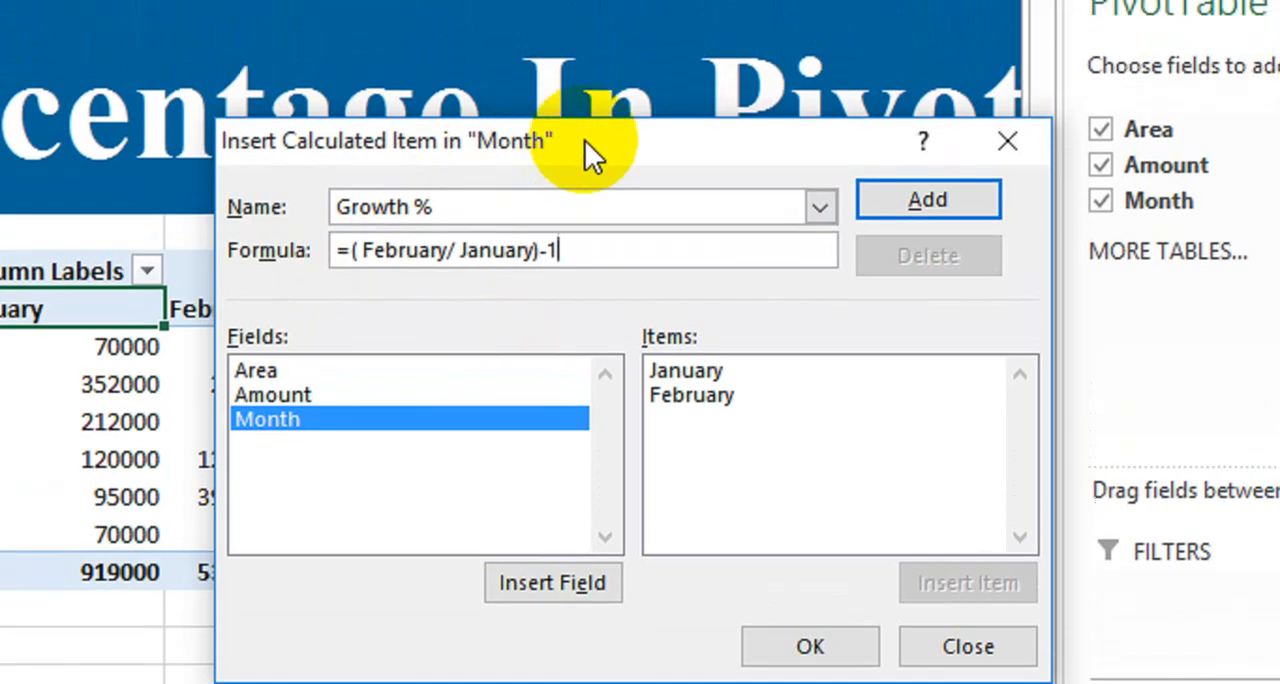
drag(600, 62, 667, 192)
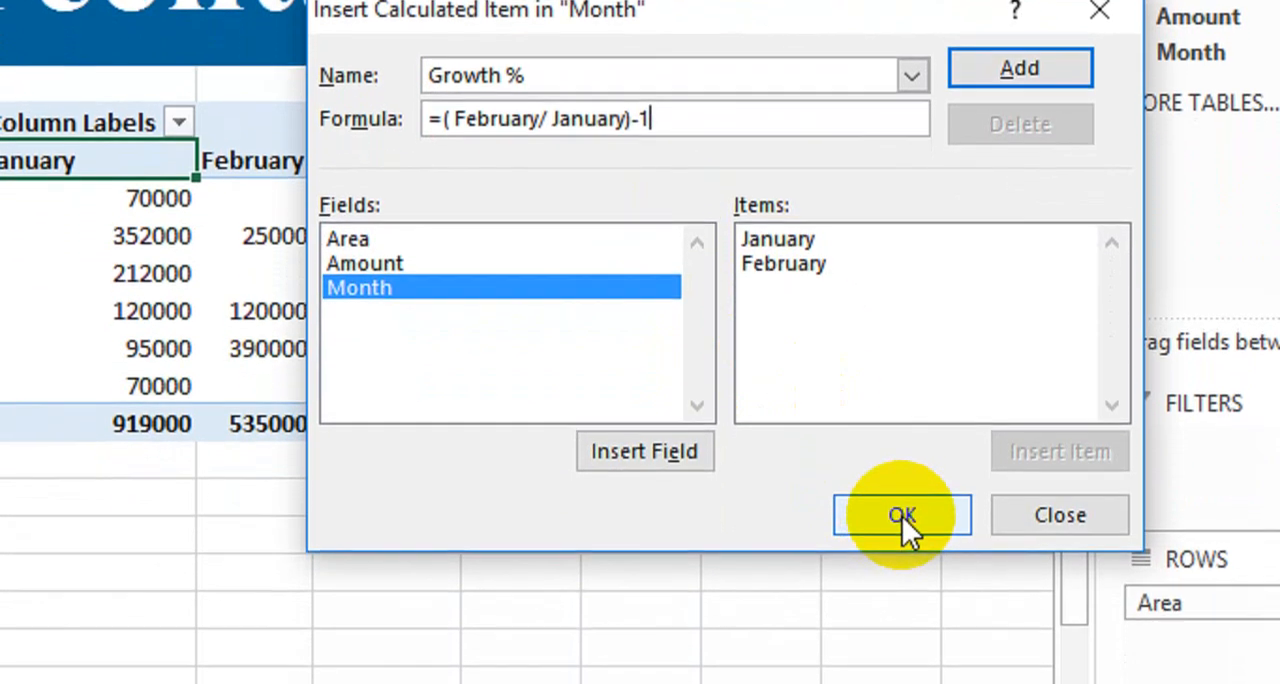
click(902, 582)
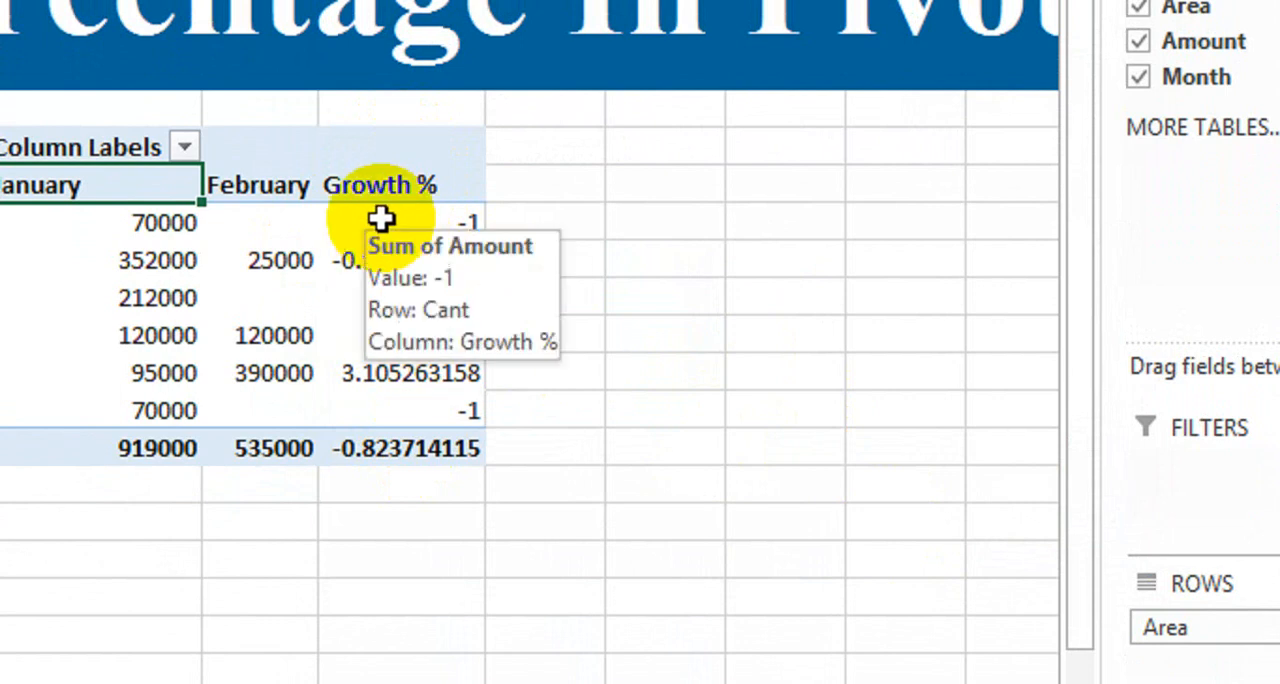
Format the PivotTable's Growth % values, from Cant down to the Grand Total, in percent style
click(381, 219)
key(shift+Down)
key(shift+Down)
key(shift+Down)
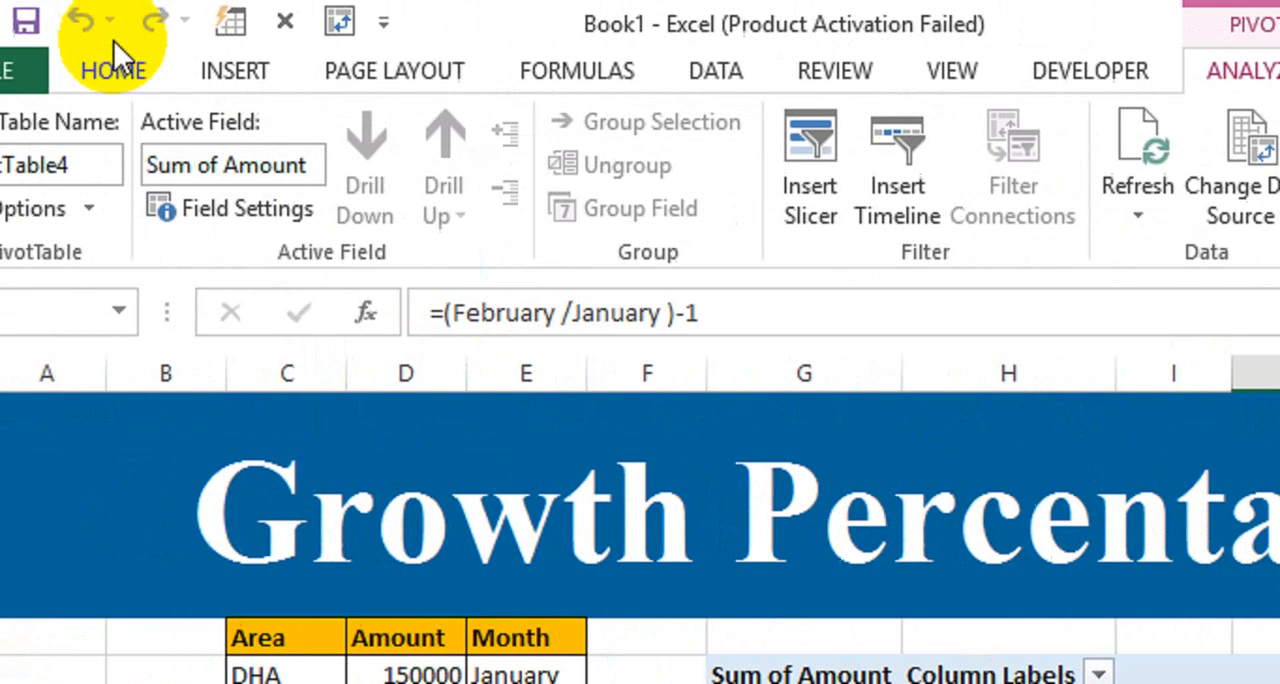
click(174, 71)
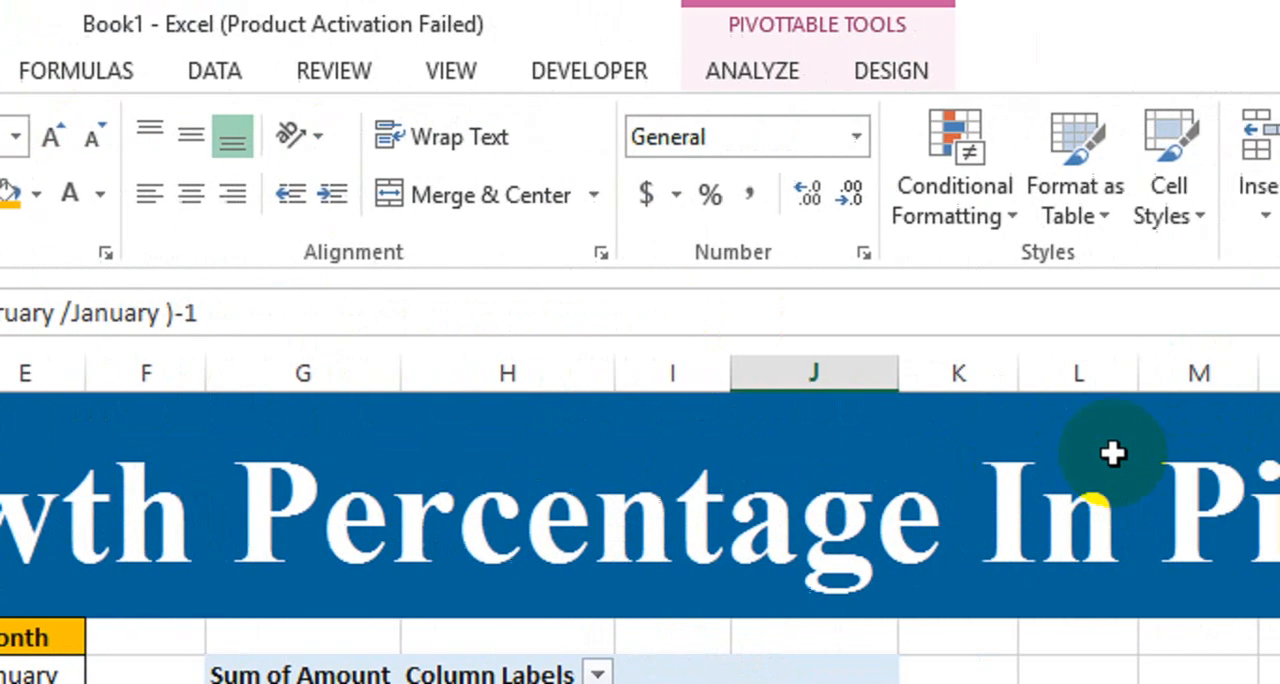
click(675, 200)
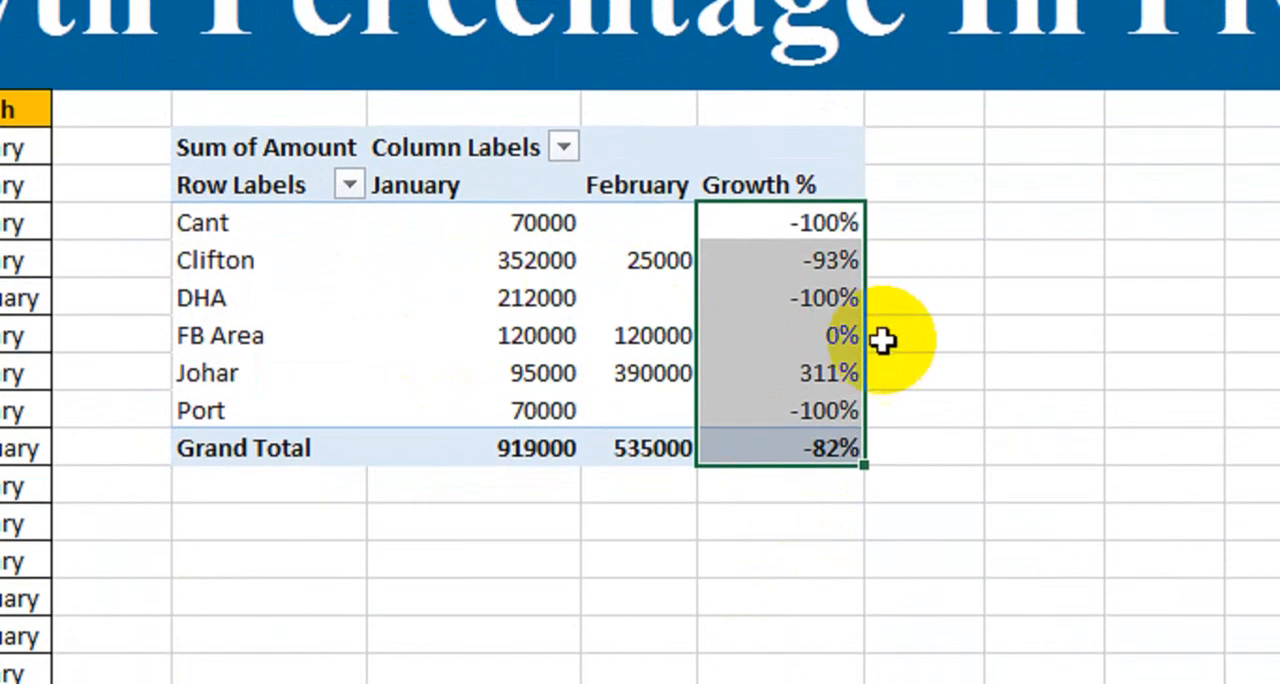
click(912, 345)
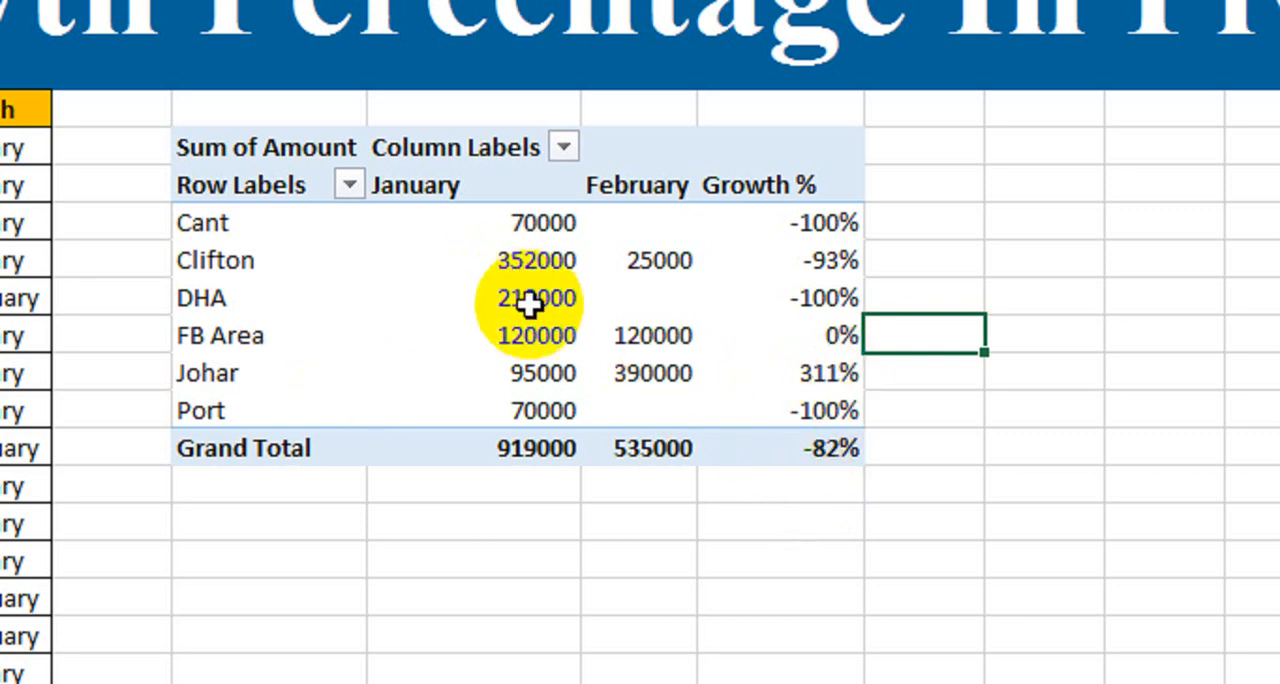
Compare FB Area's January and February amounts in the PivotTable with its rows in the source data
click(301, 336)
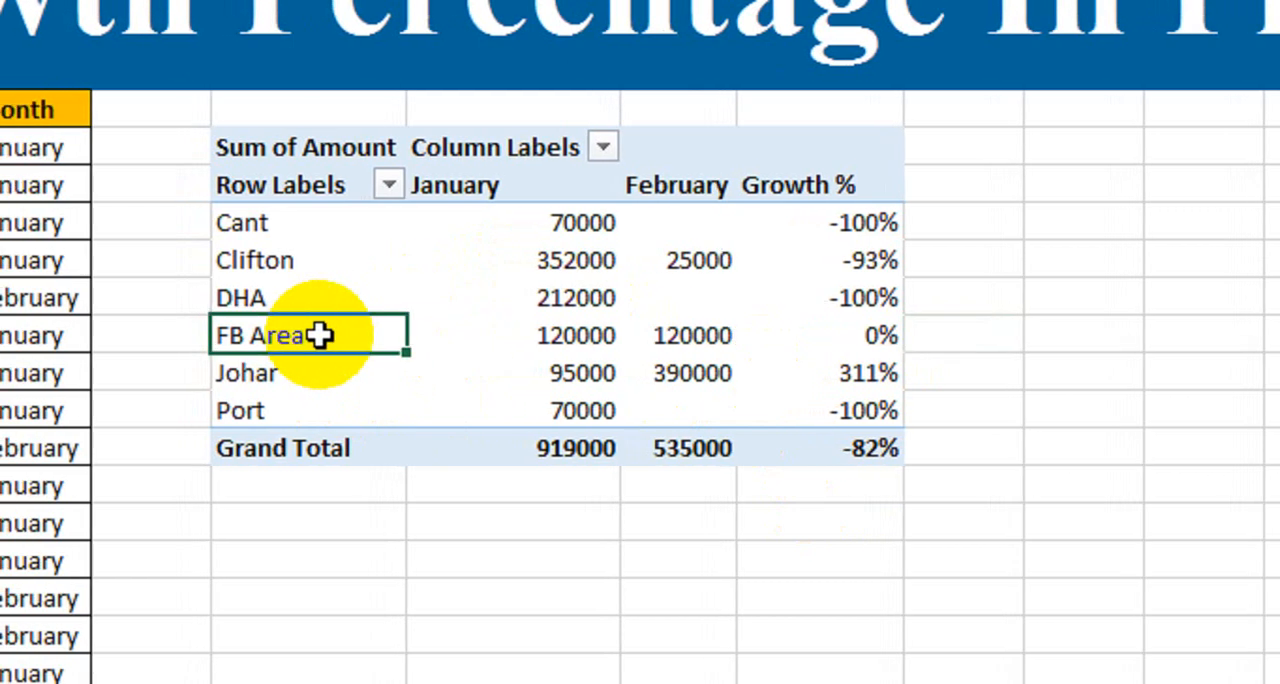
click(538, 336)
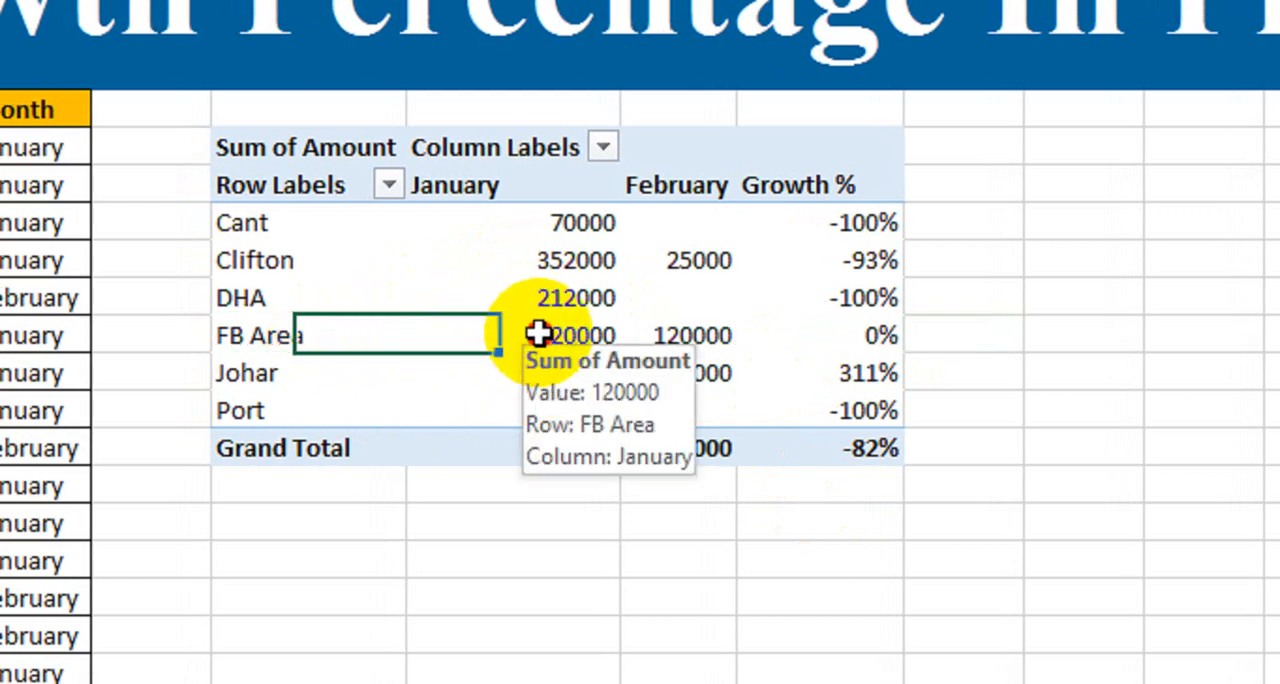
click(664, 335)
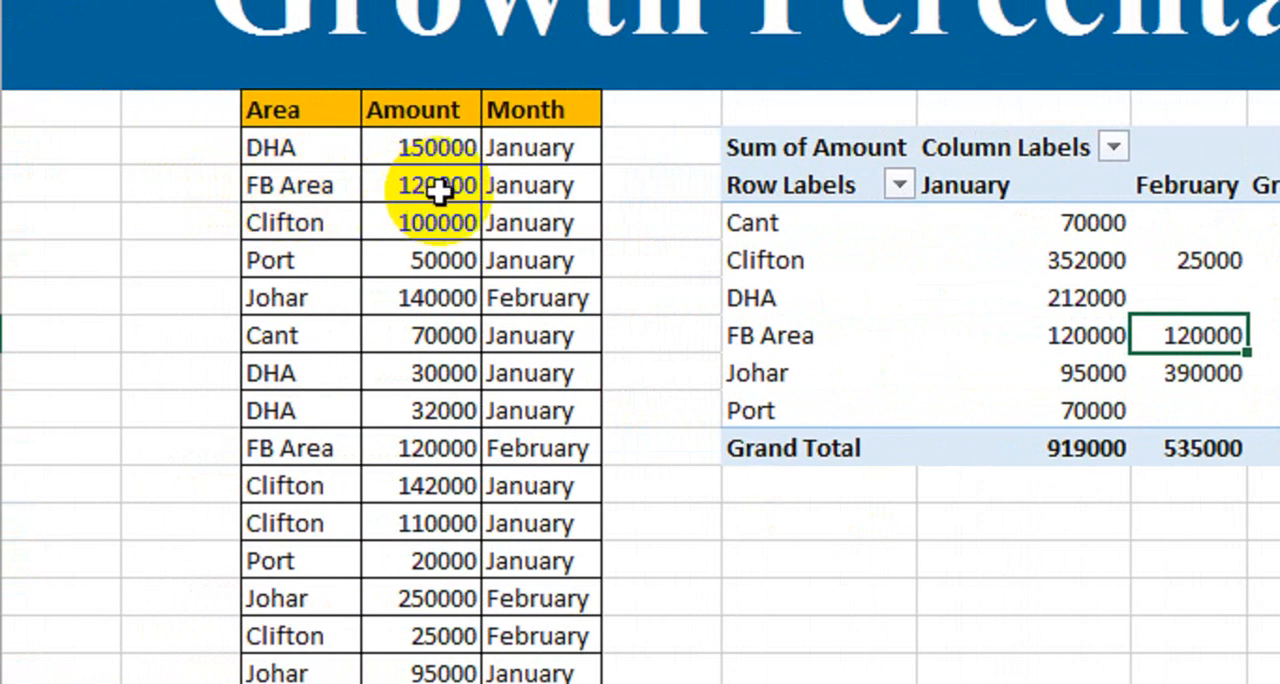
click(374, 190)
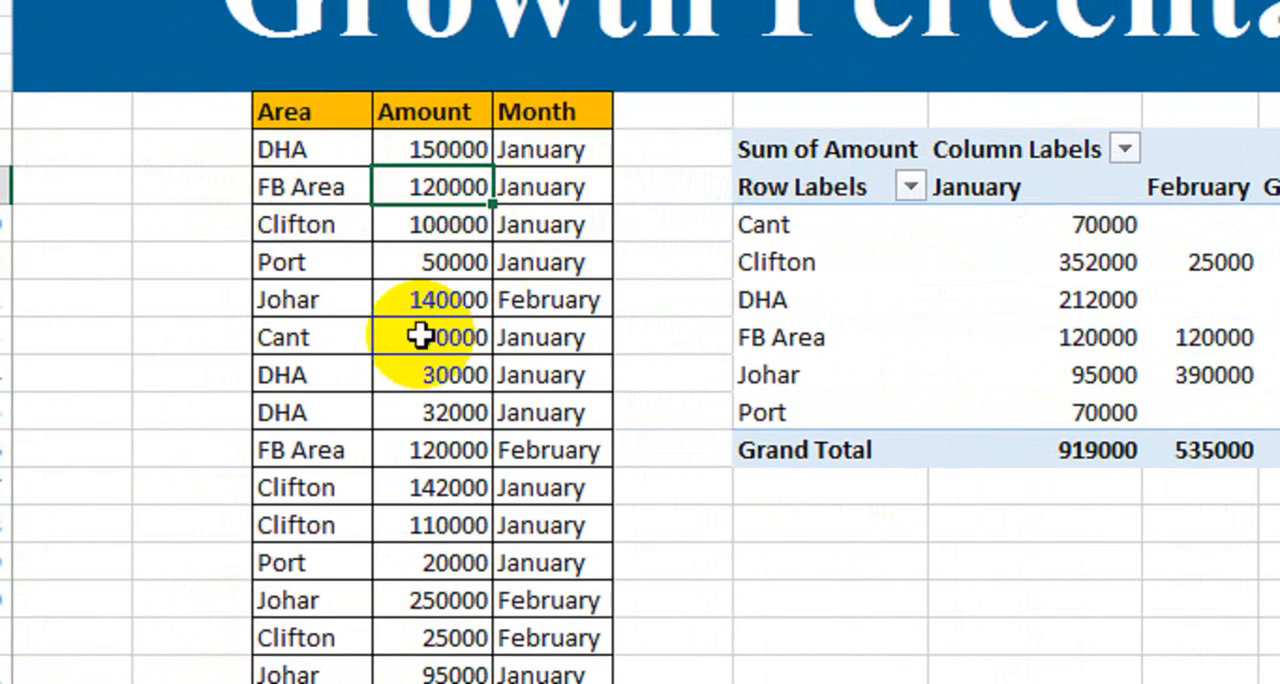
drag(411, 455, 533, 450)
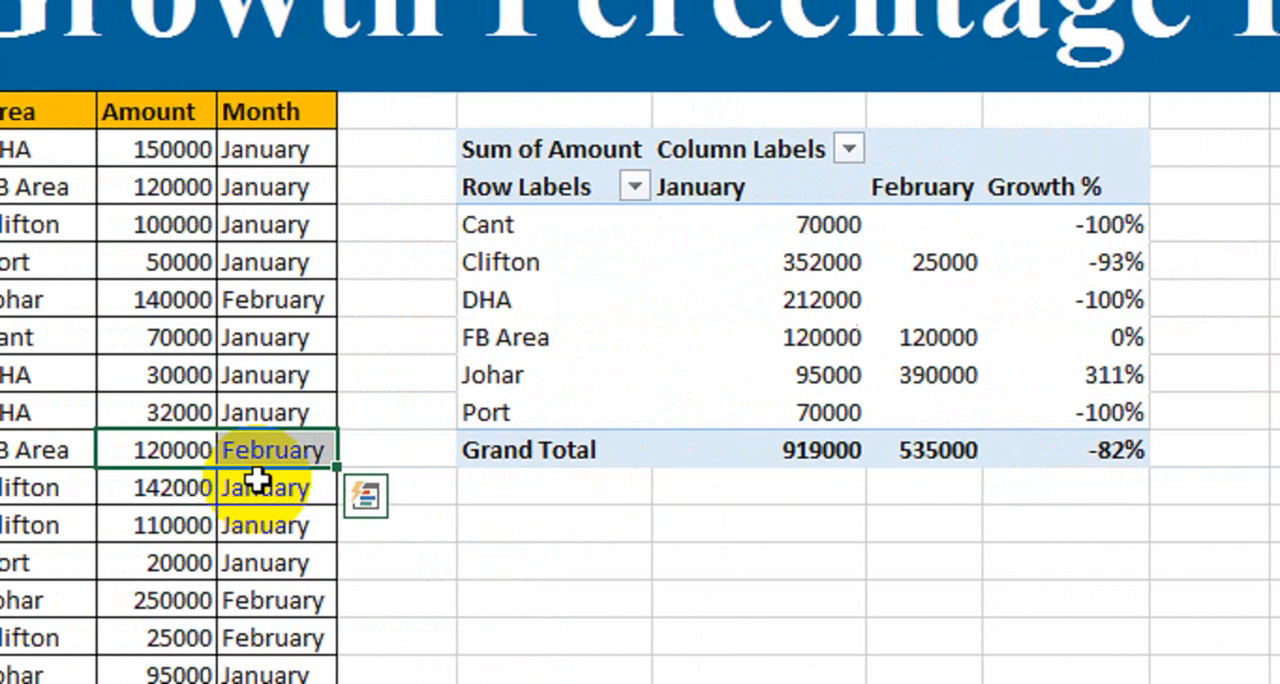
Set FB Area's February amount in the source data to 130000 and refresh the PivotTable to check the area's growth
click(77, 487)
click(280, 450)
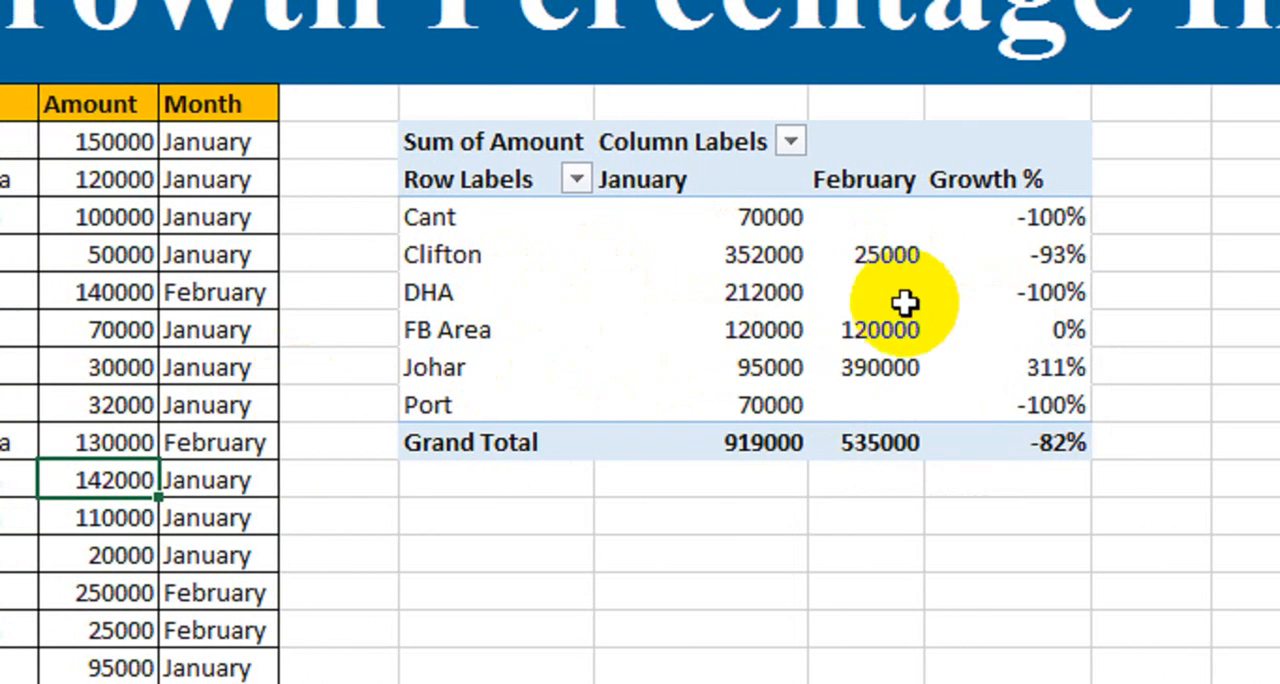
mouse_move(642, 295)
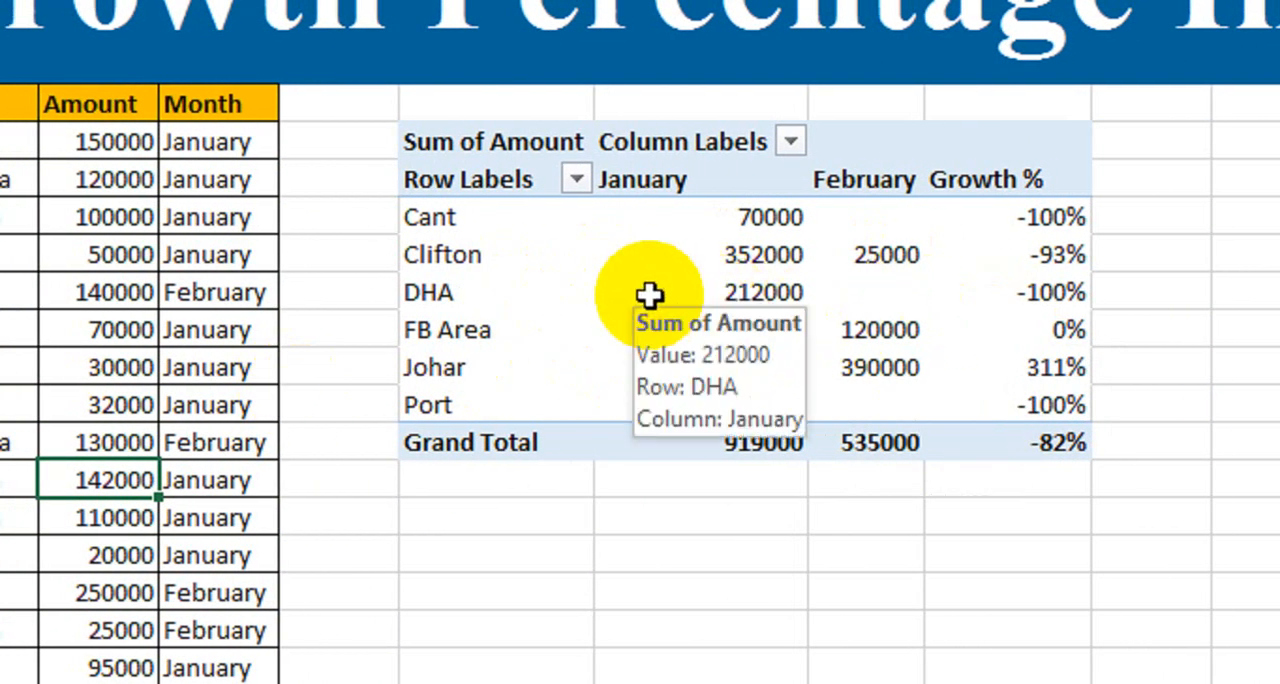
right_click(748, 257)
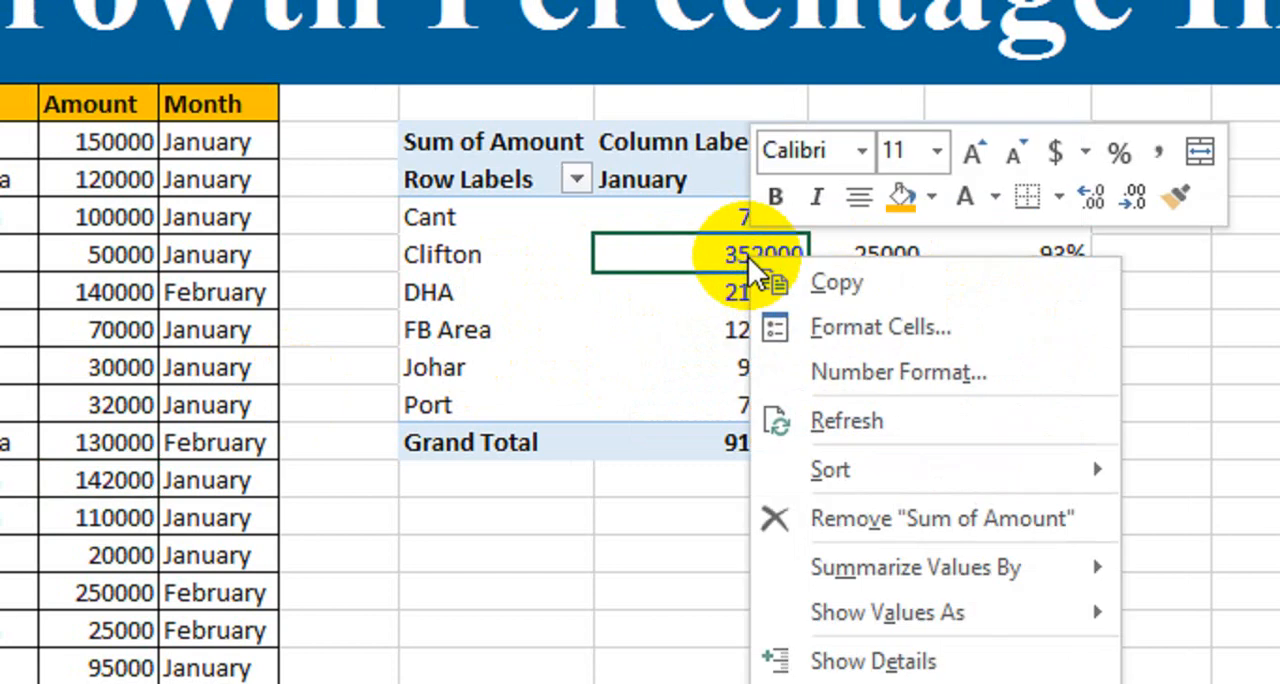
click(915, 421)
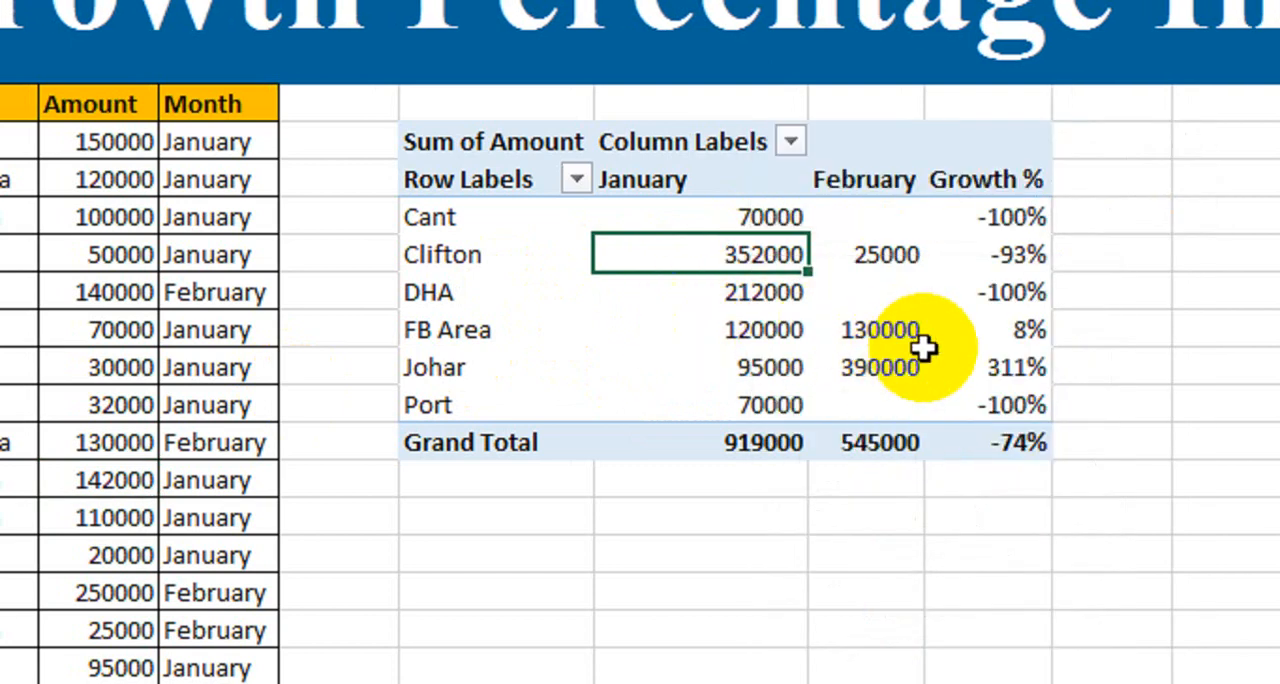
click(694, 333)
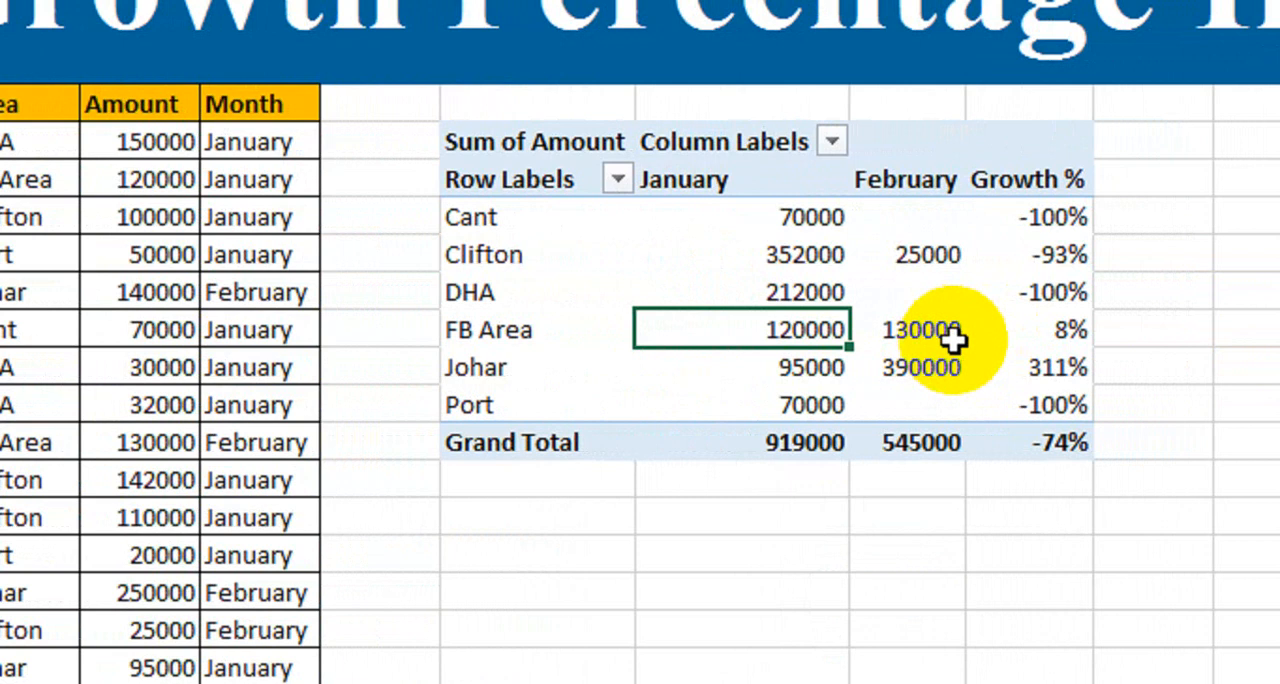
mouse_move(930, 348)
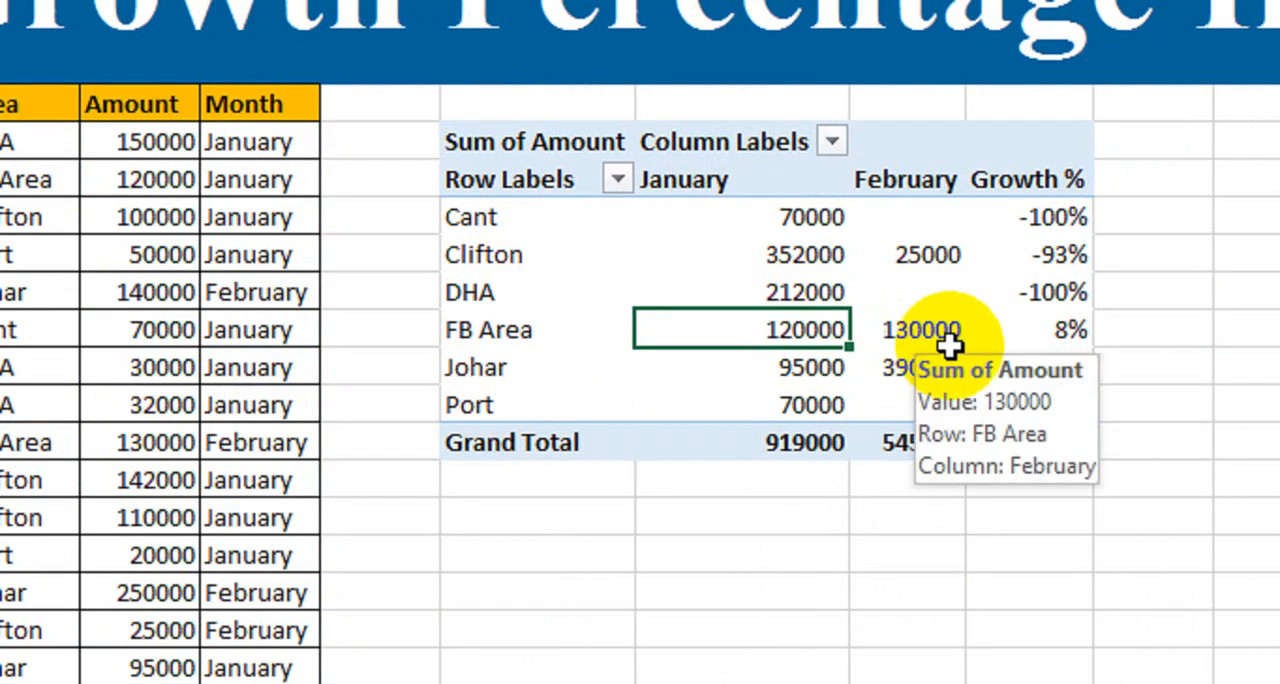
click(1058, 336)
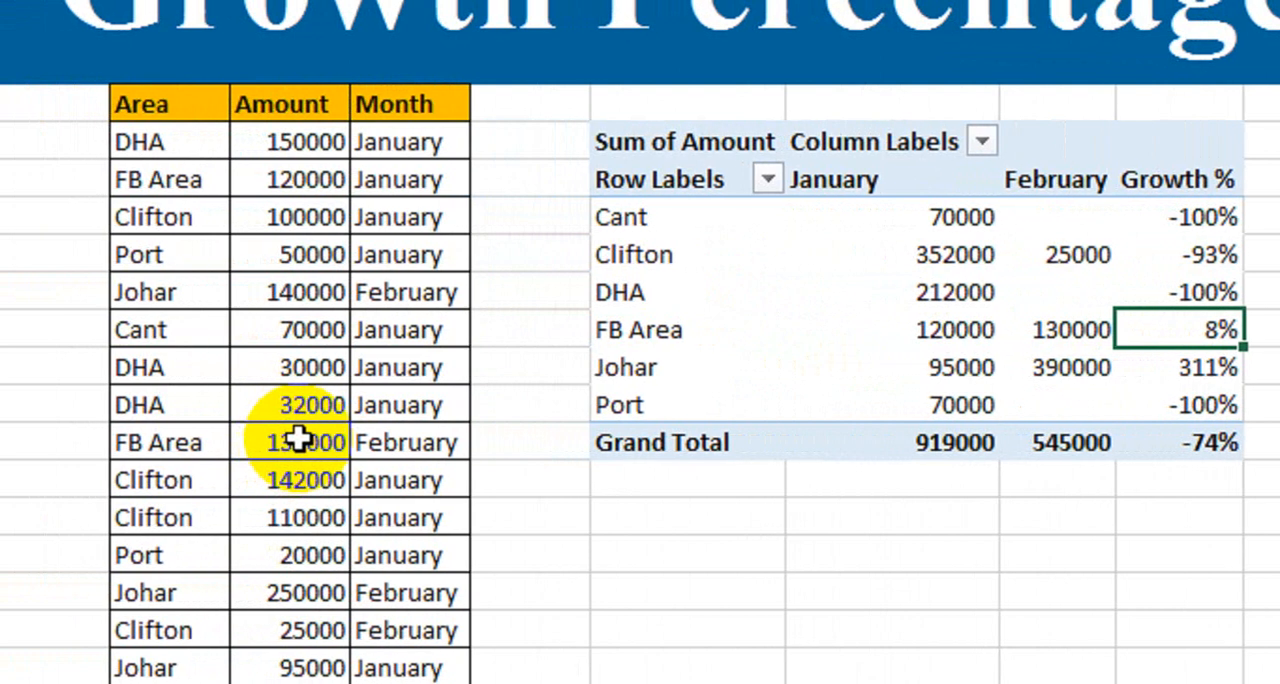
Restore FB Area's February source amount to 120000 and refresh the PivotTable to recheck its Growth % value
click(225, 442)
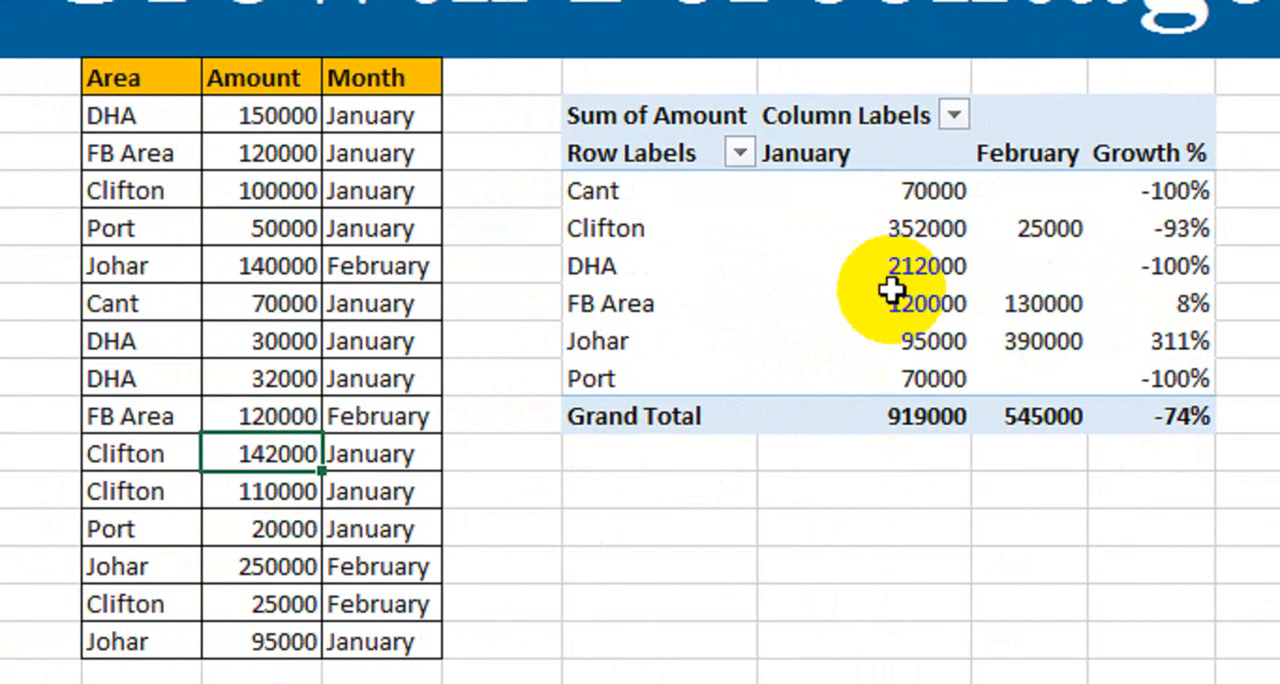
right_click(891, 281)
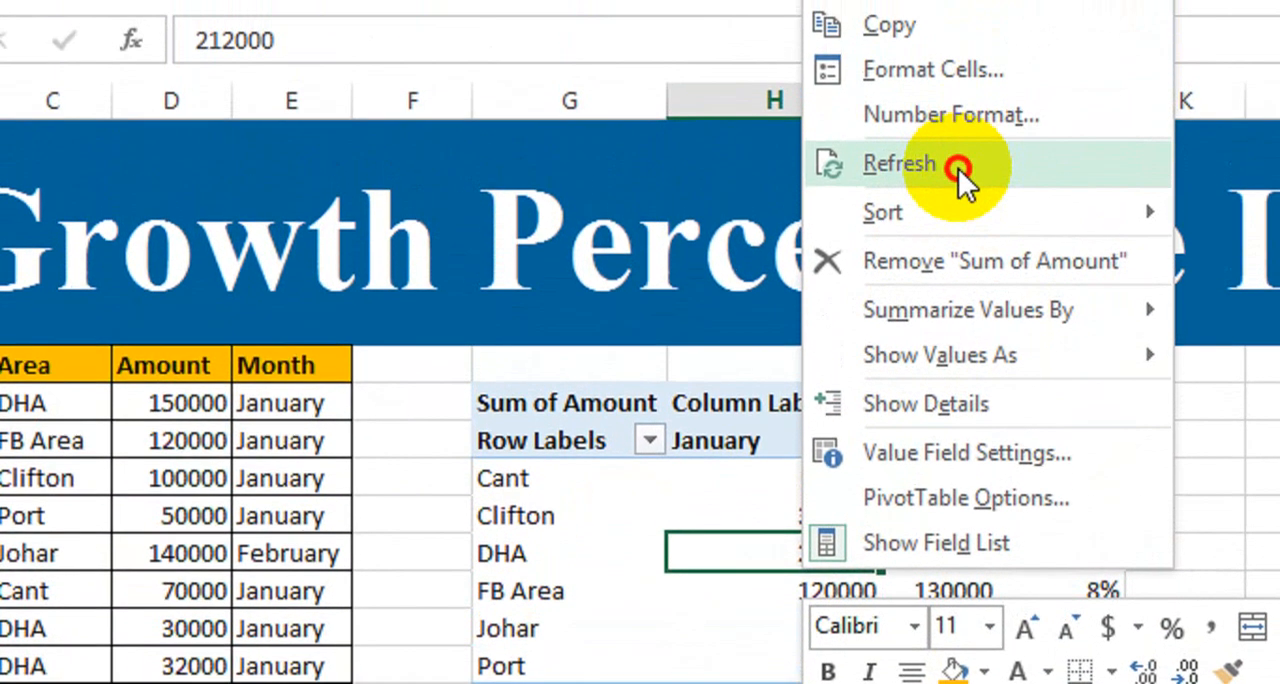
click(900, 135)
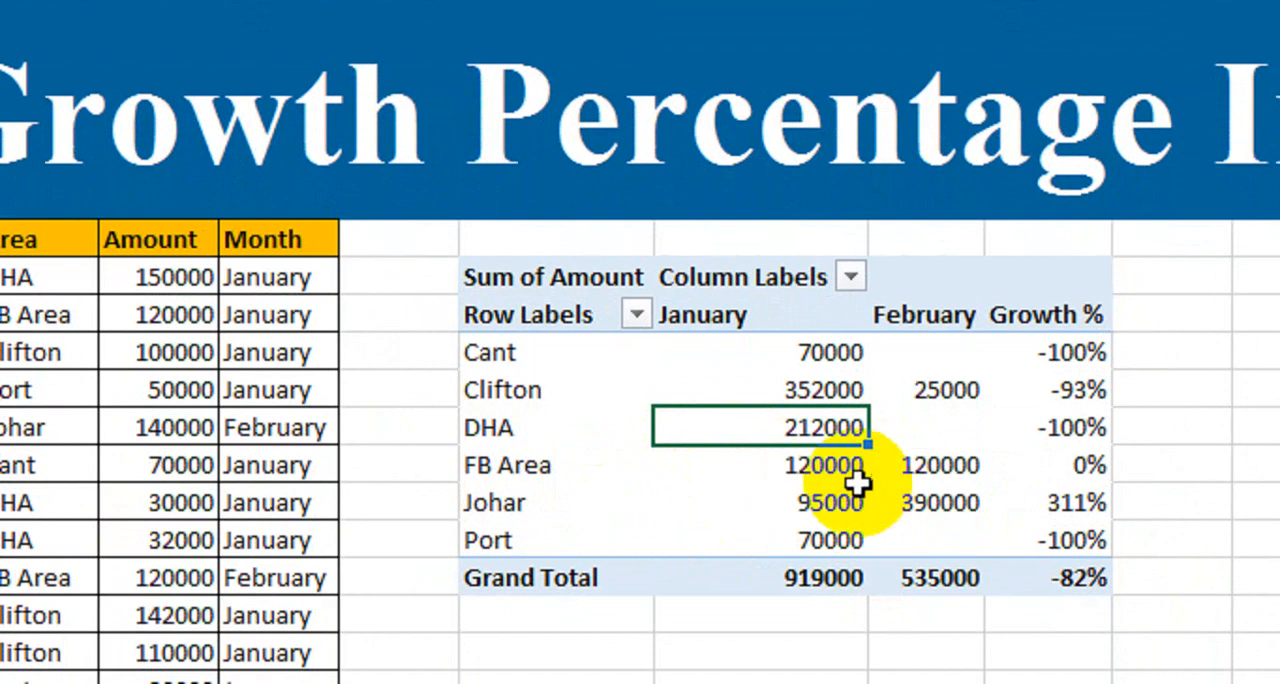
click(795, 460)
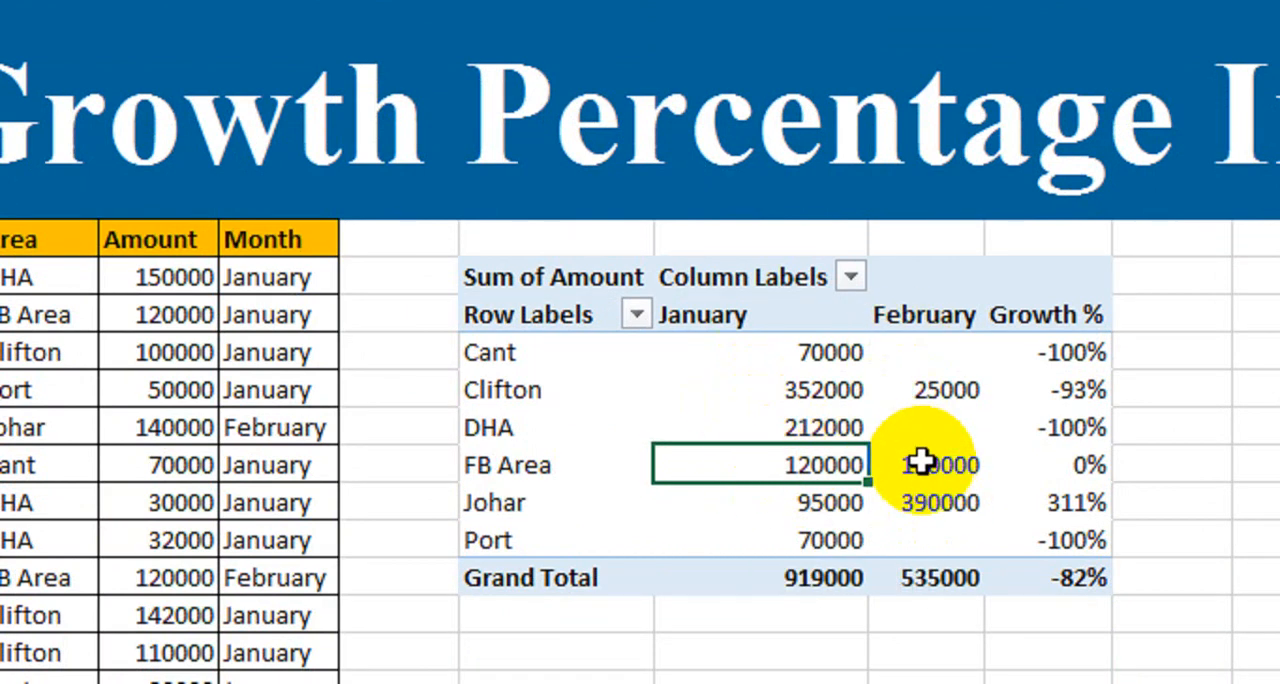
click(1063, 468)
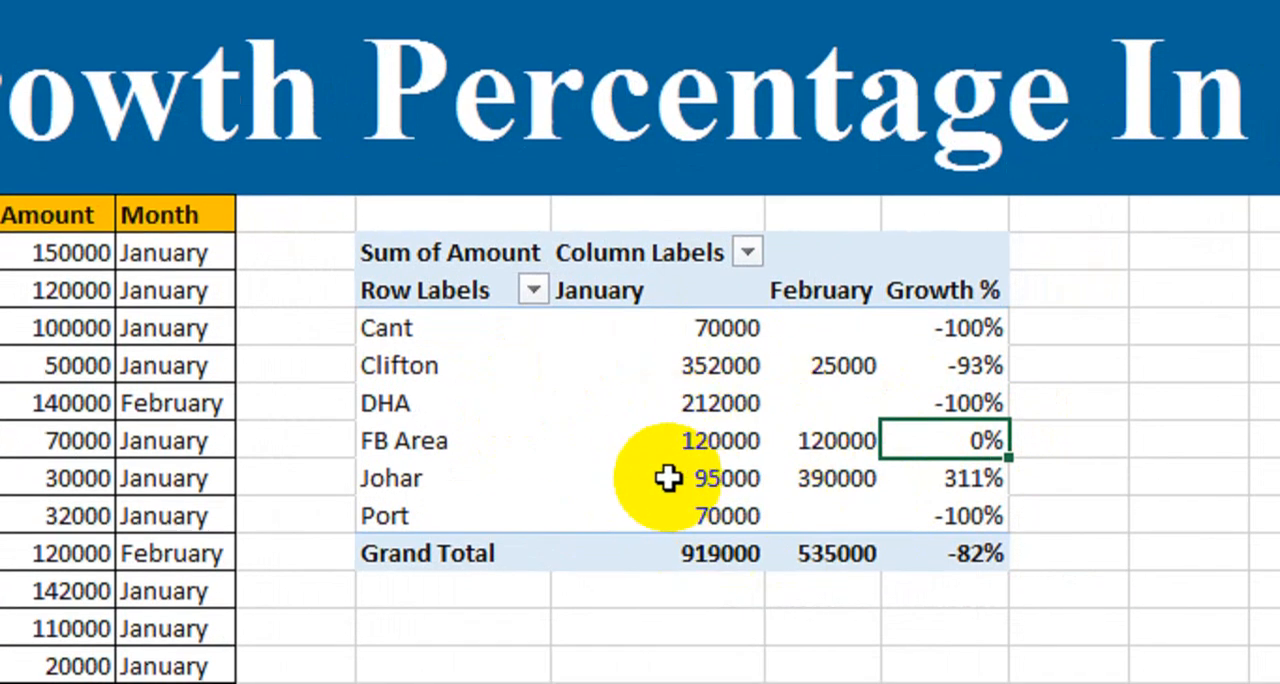
mouse_move(668, 478)
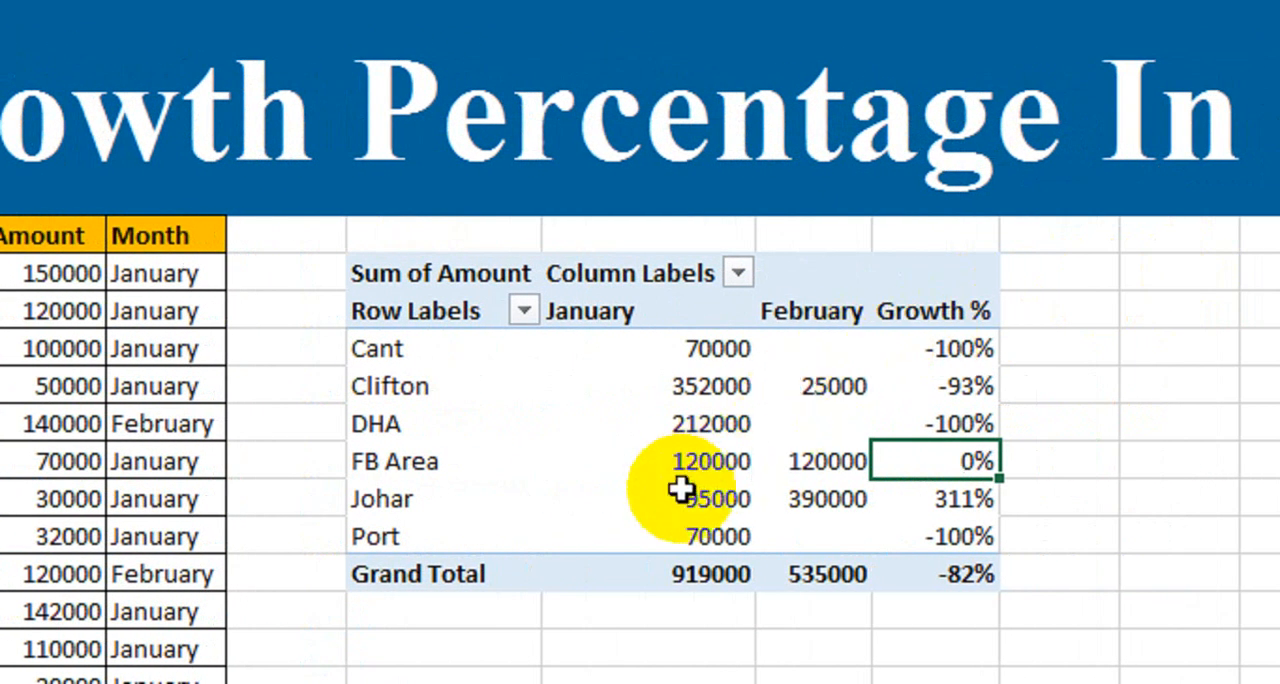
mouse_move(681, 489)
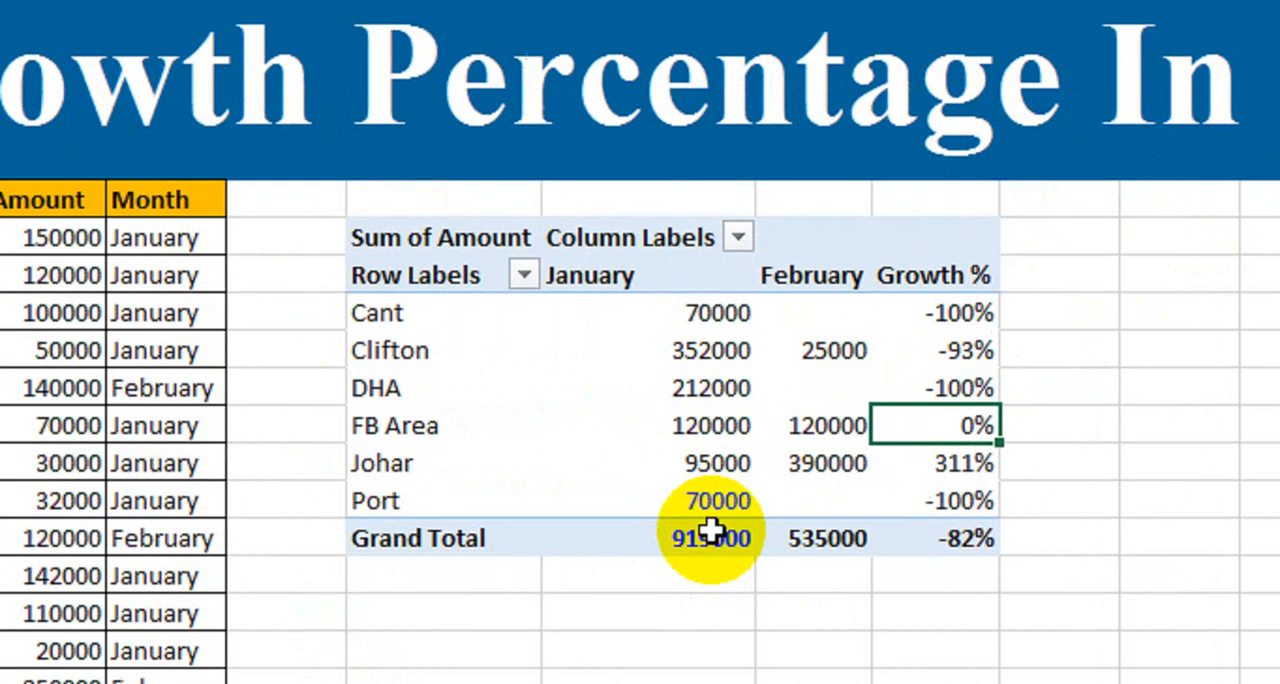
mouse_move(710, 574)
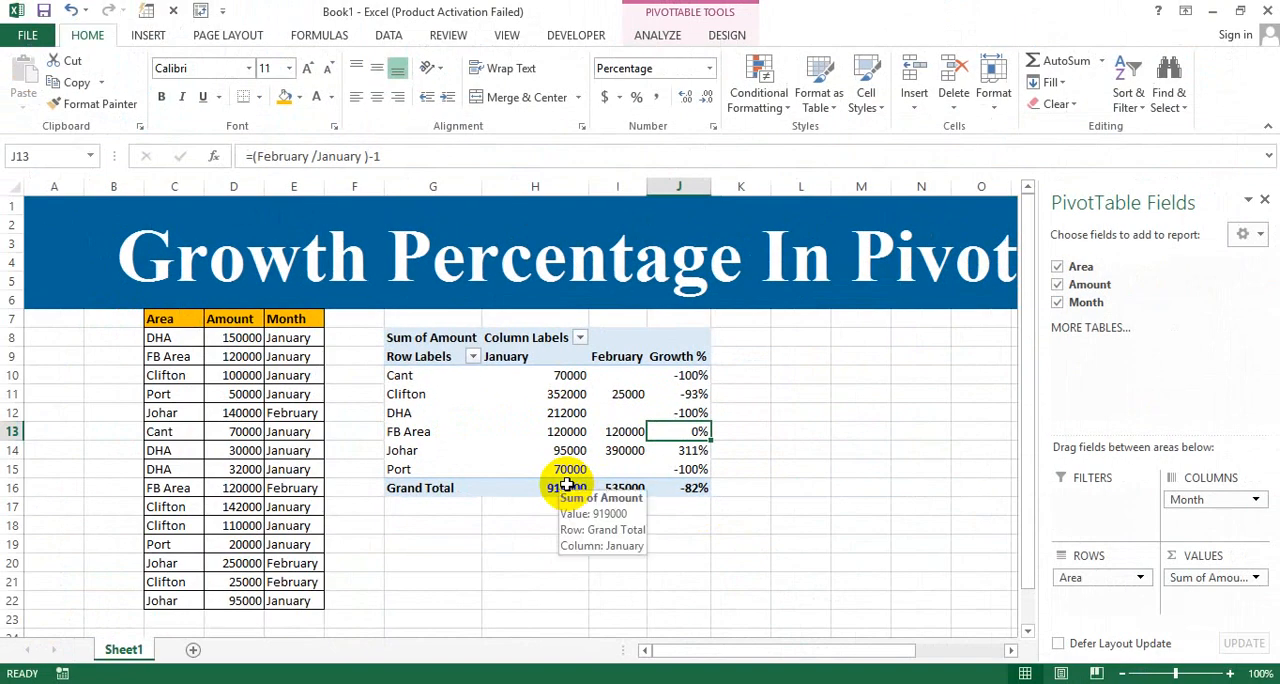
click(737, 545)
click(625, 450)
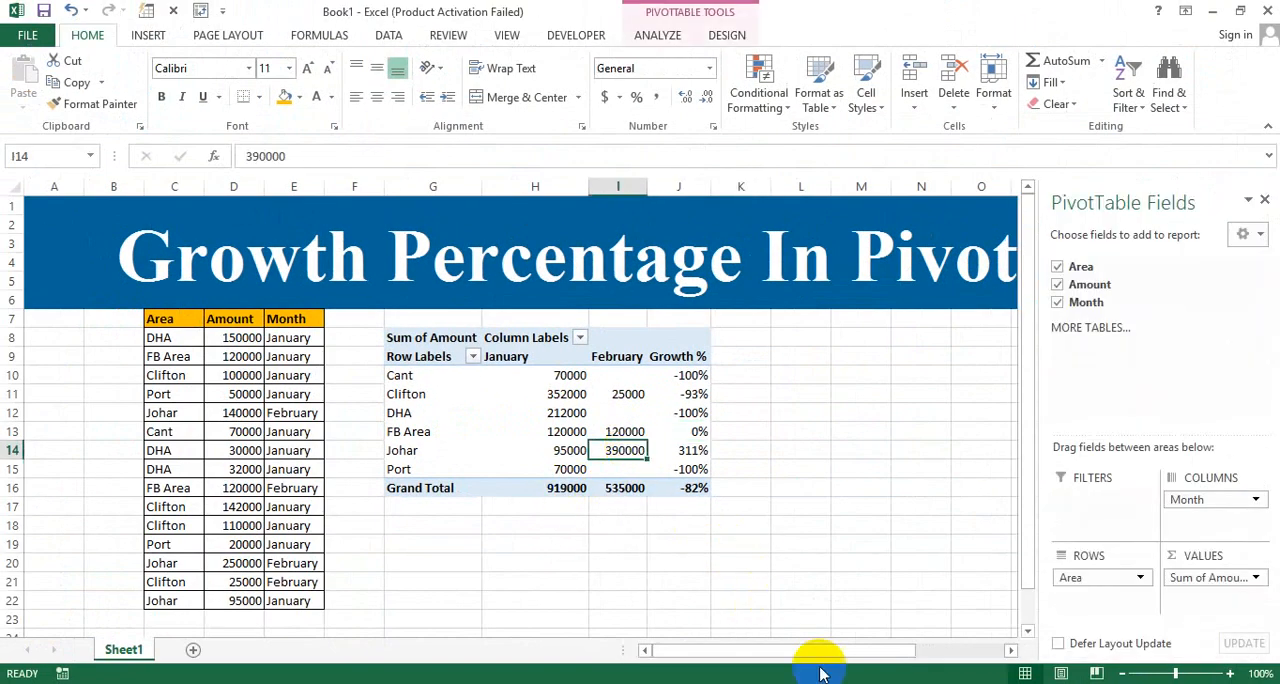